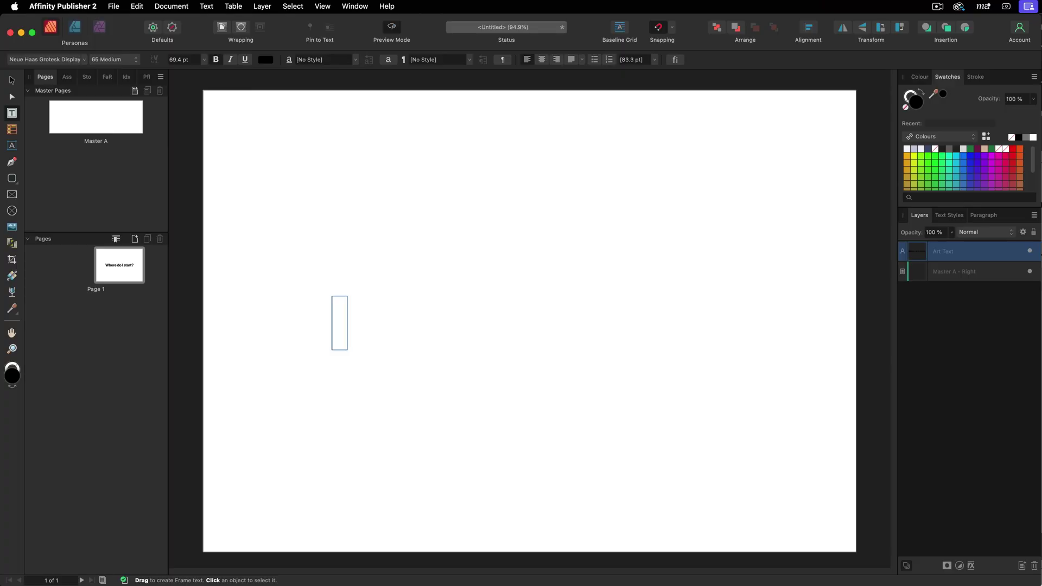
Step: Enter the title text "Where do I start???" on the blank page
text(Where do I sa)
key(BackSpace)
text(tart???)
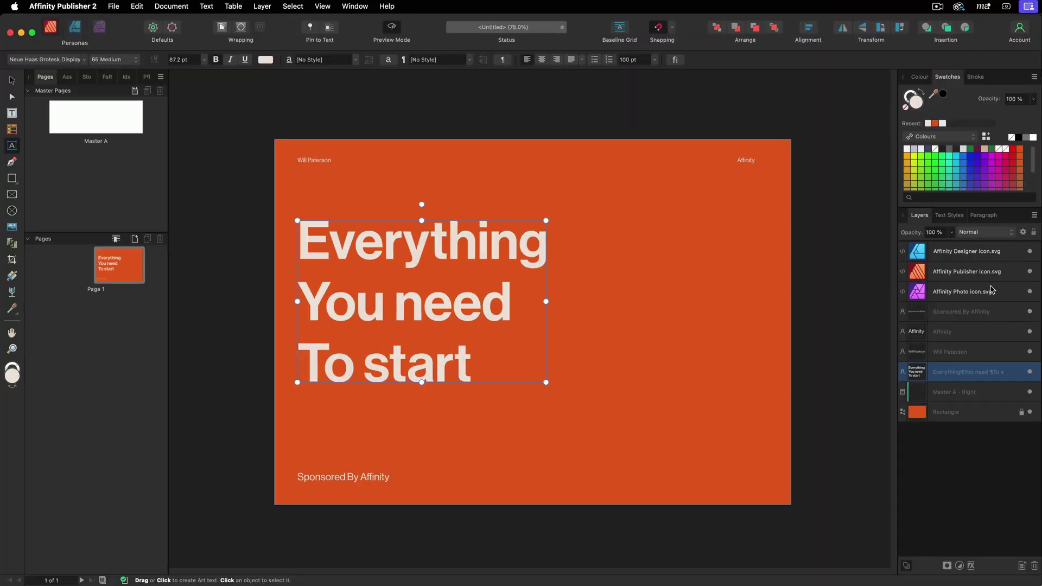
Step: Move the Affinity app icons onto the empty area of the orange slide beside the headline
click(871, 383)
key(v)
drag(871, 380, 678, 242)
key(Escape)
drag(675, 391, 675, 321)
click(752, 346)
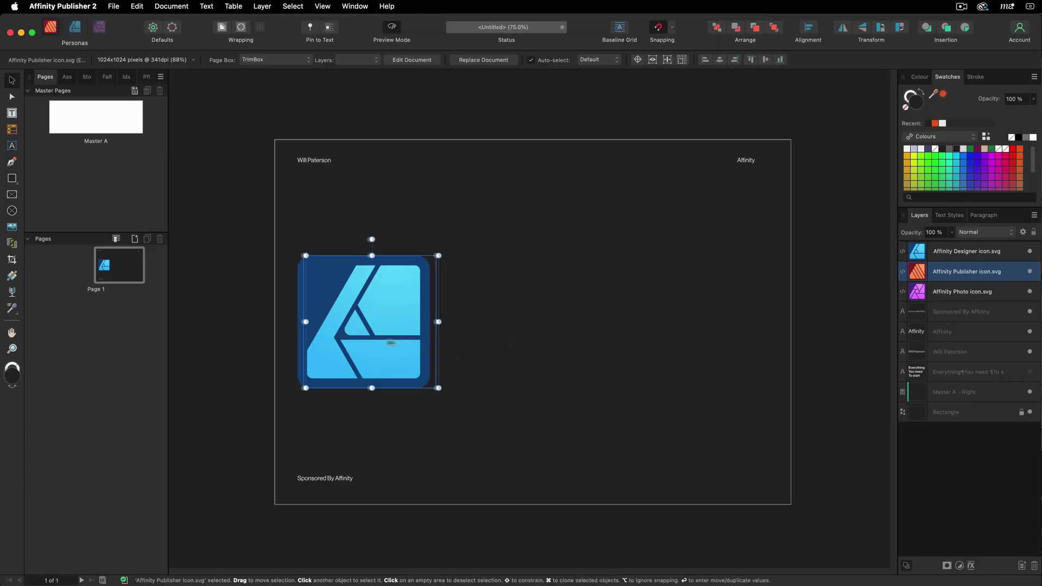
Step: Spread the Publisher and Photo icons away from the Designer icon so the three form a row
drag(393, 342, 535, 337)
drag(404, 327, 738, 321)
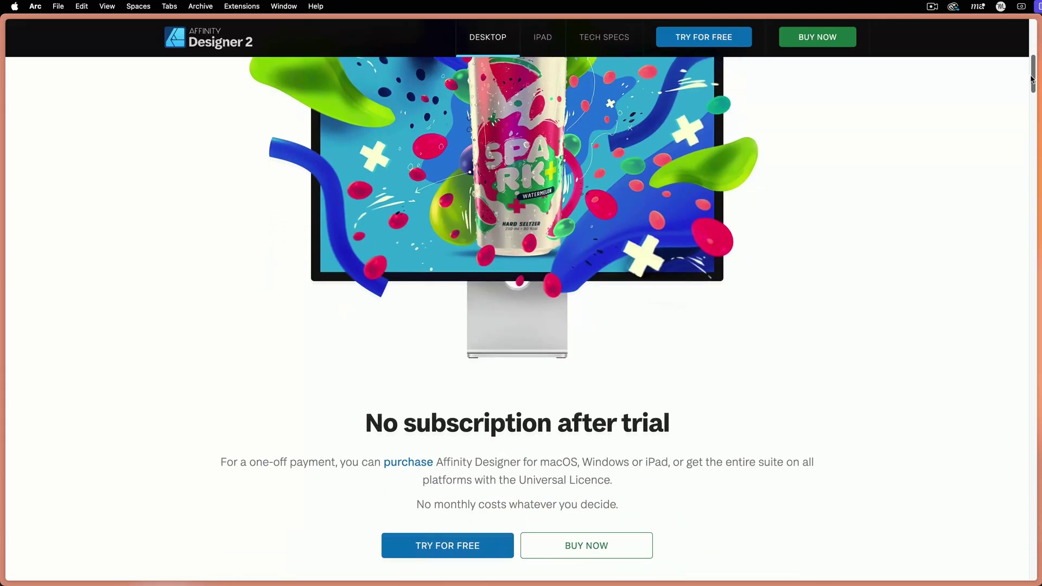
Step: Look through the Affinity Designer 2 and Affinity Photo 2 product pages in the browser
scroll(1029, 92, down, 5)
scroll(1029, 92, down, 8)
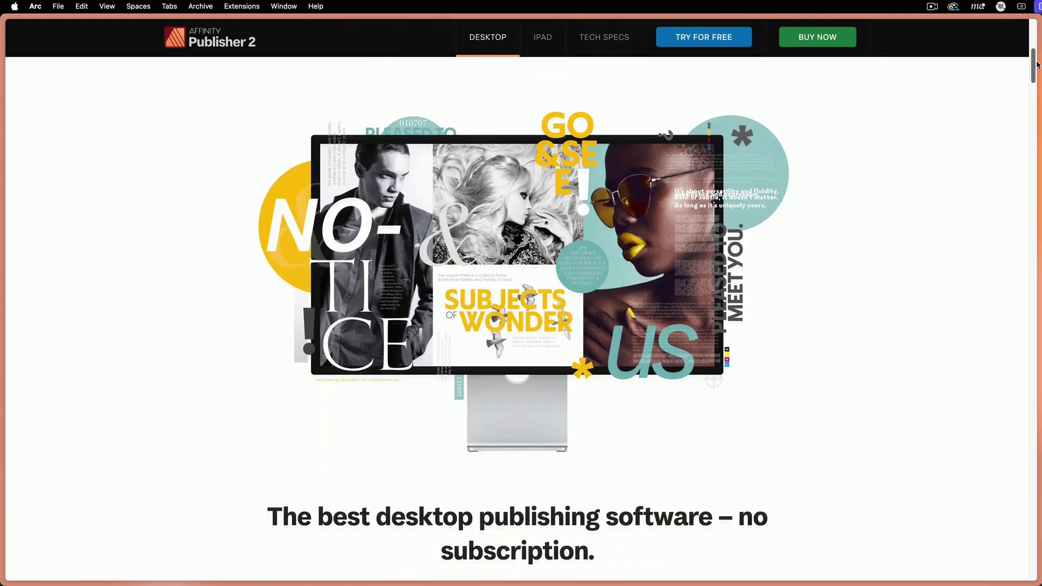
drag(1037, 65, 1037, 110)
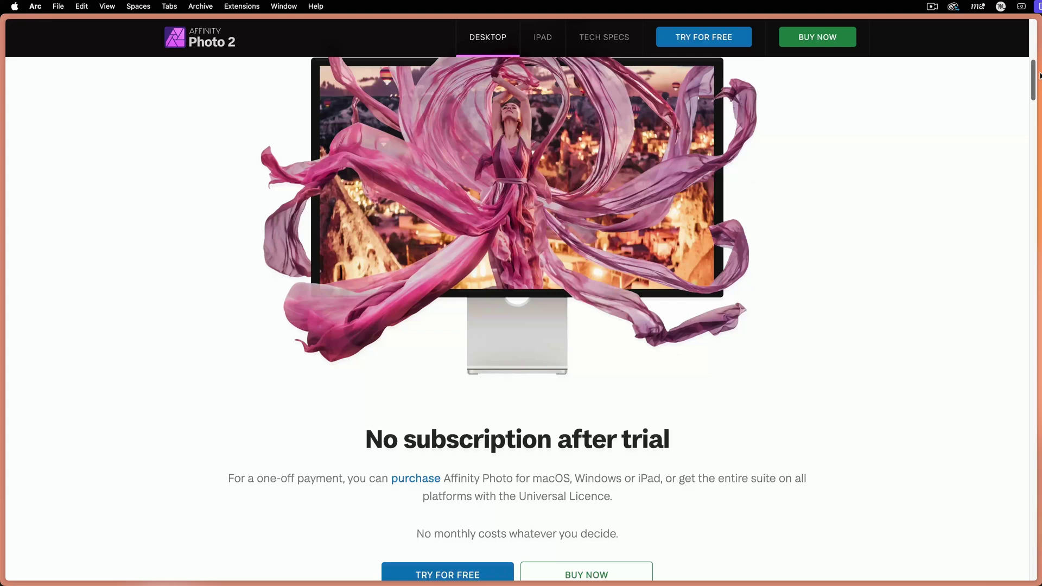
scroll(1028, 95, down, 3)
scroll(516, 320, down, 10)
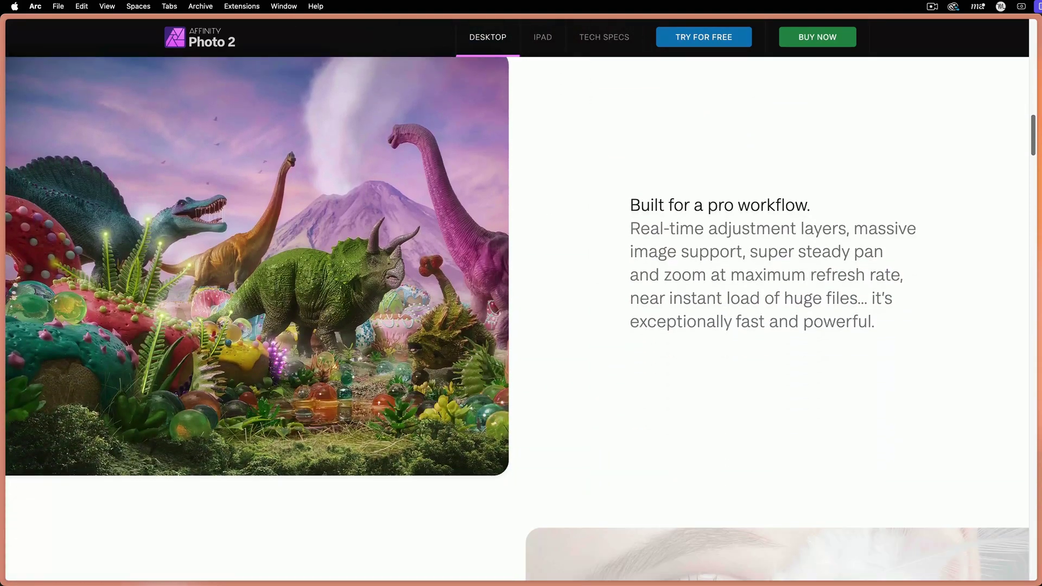
scroll(516, 320, down, 5)
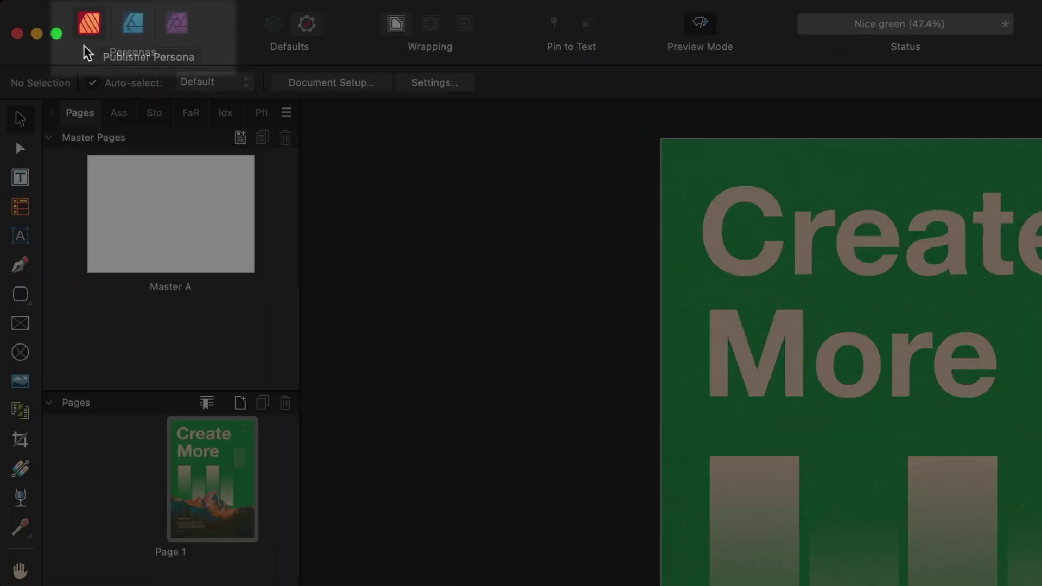
Step: Switch the poster document to the Designer persona and back to Publisher, and activate the rectangular Picture Frame tool
click(133, 23)
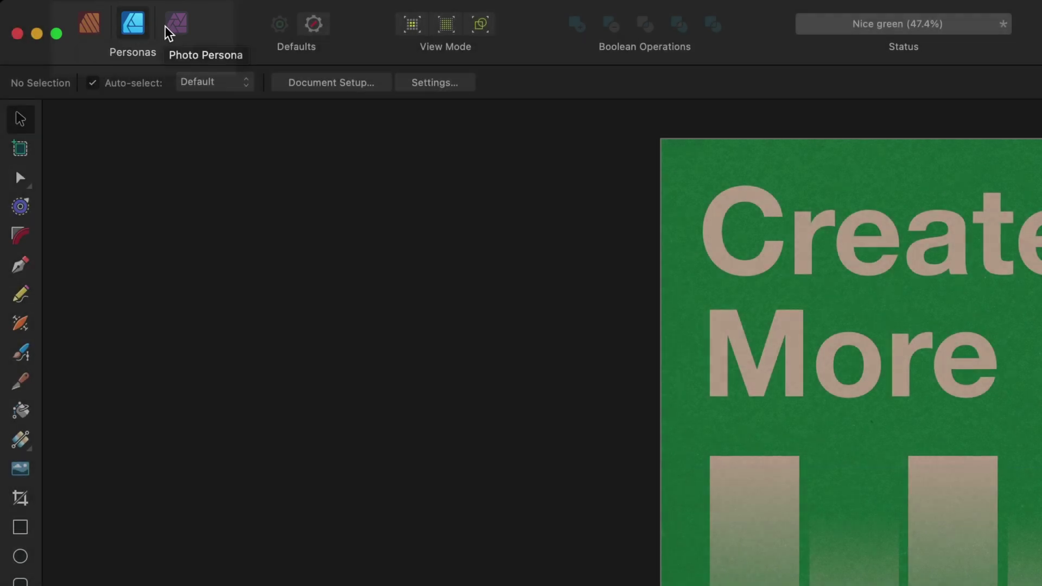
click(89, 25)
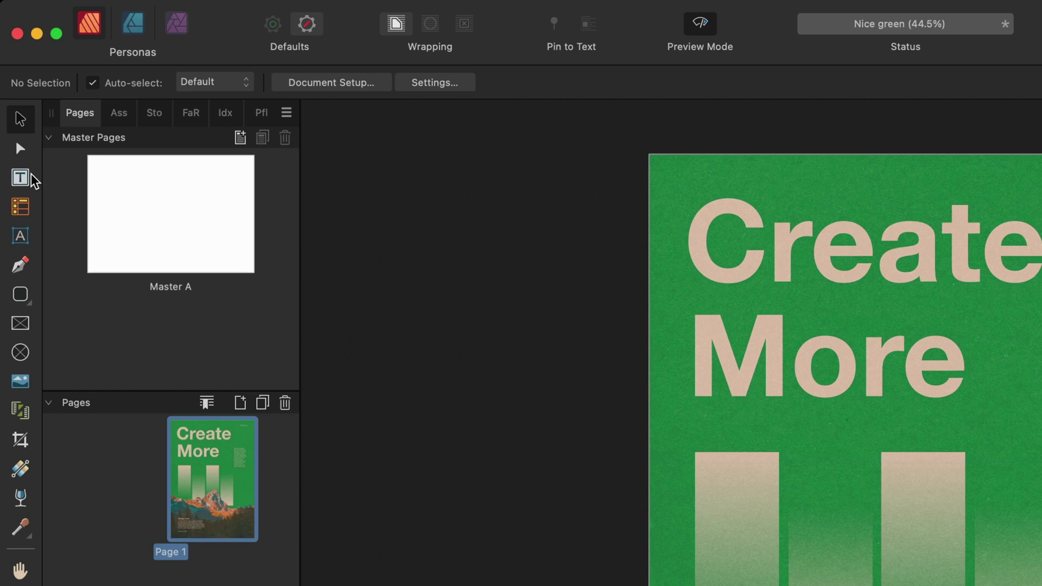
click(20, 326)
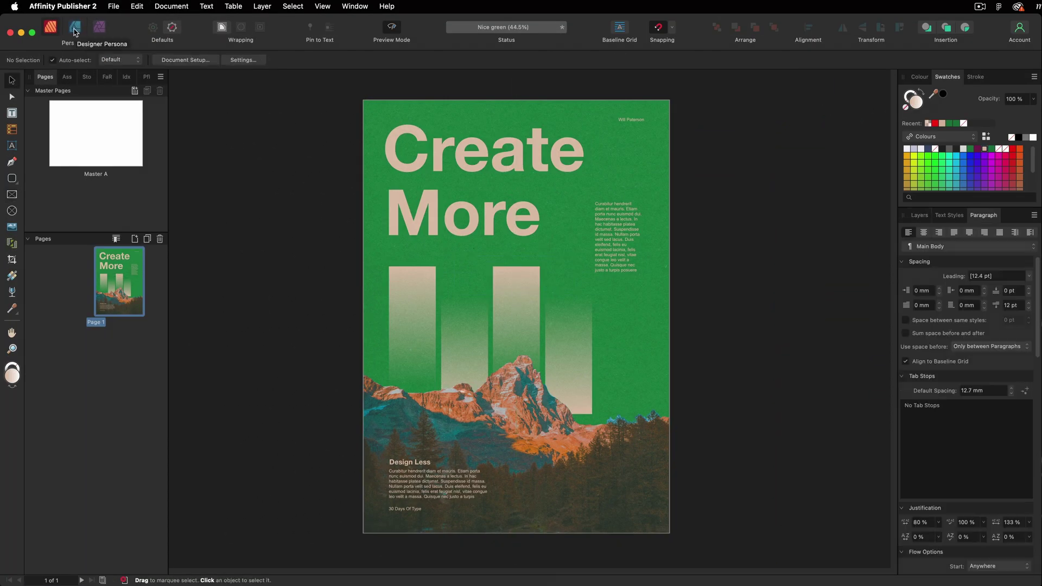
Step: Switch to the Designer persona and activate the Contour tool followed by the Corner tool
click(75, 30)
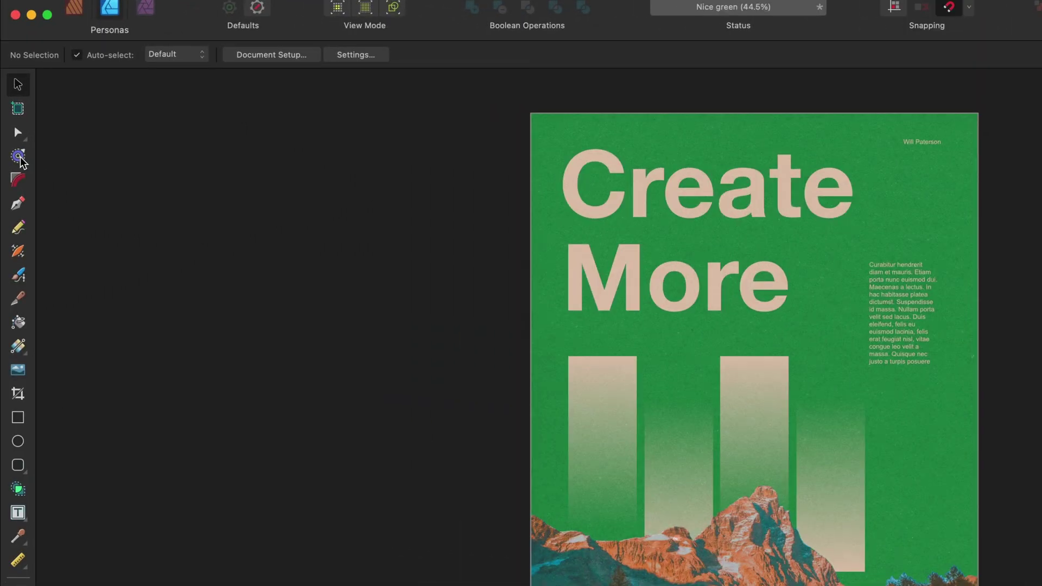
click(13, 130)
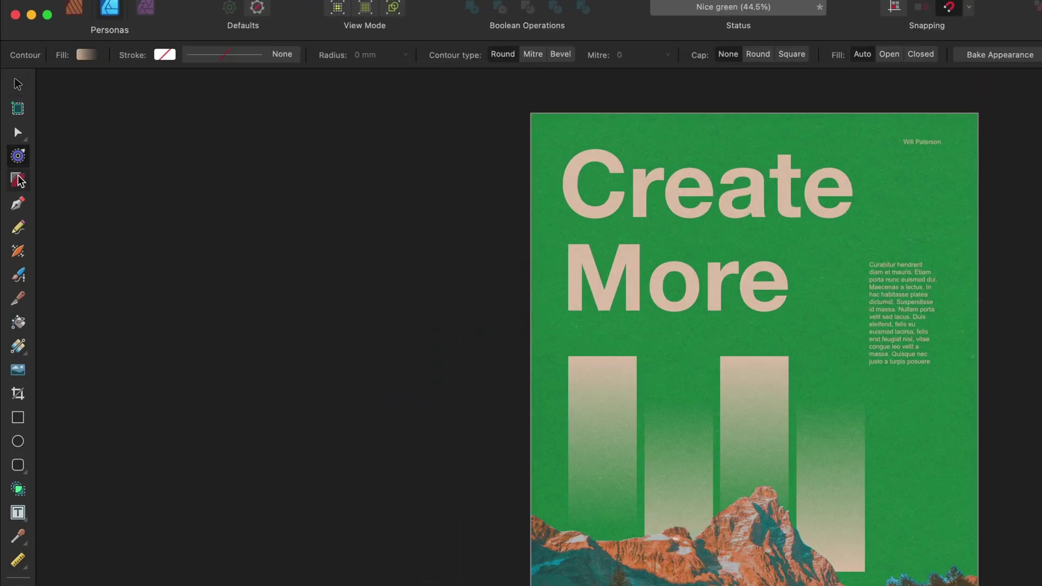
click(12, 146)
Step: Enter the two-line heading "What is a" and "Vector???" on the dark slide and finish editing it
text(What is a)
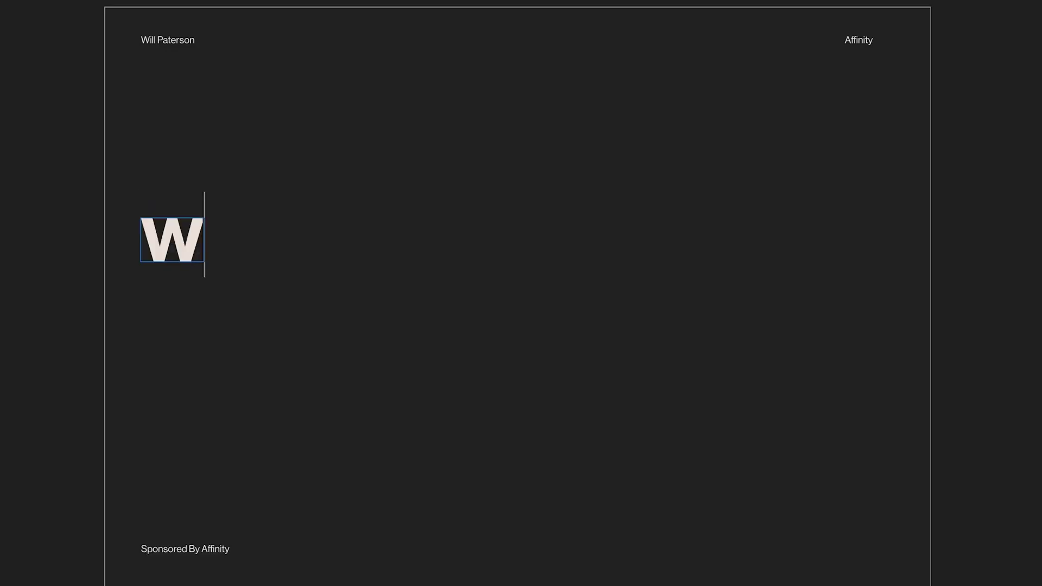
key(Return)
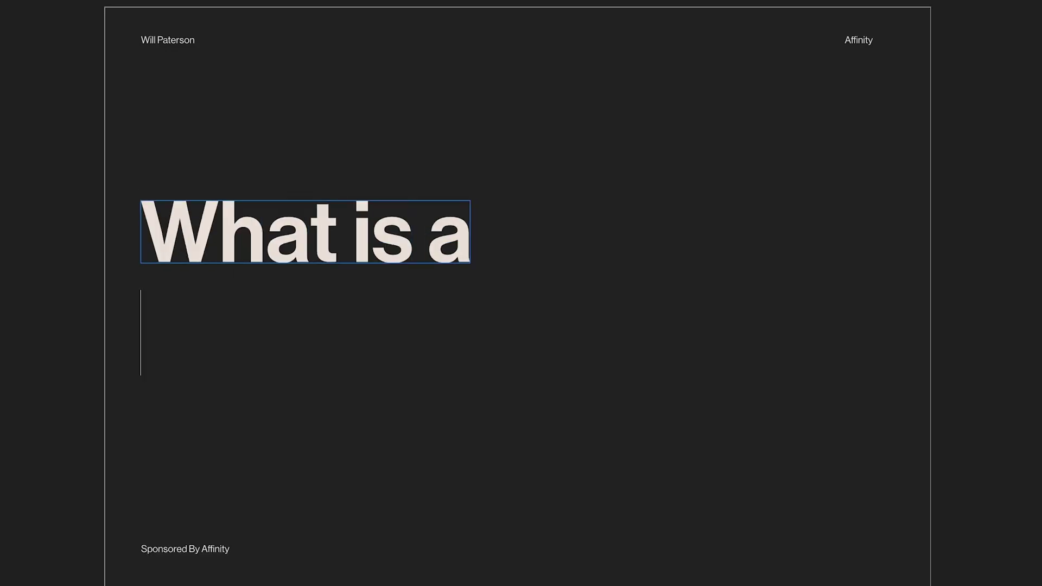
text(Vector???)
key(Escape)
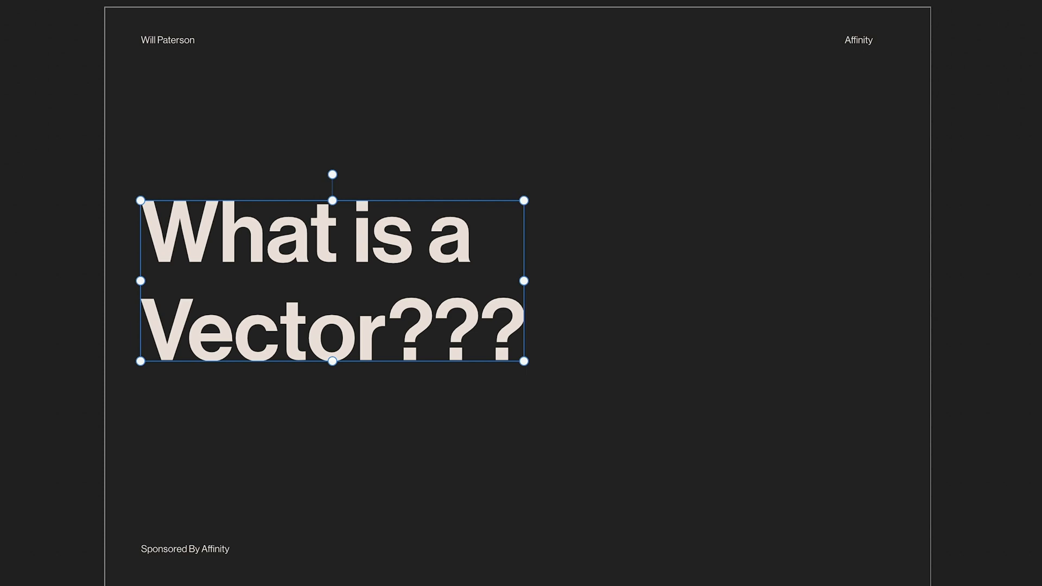
key(Escape)
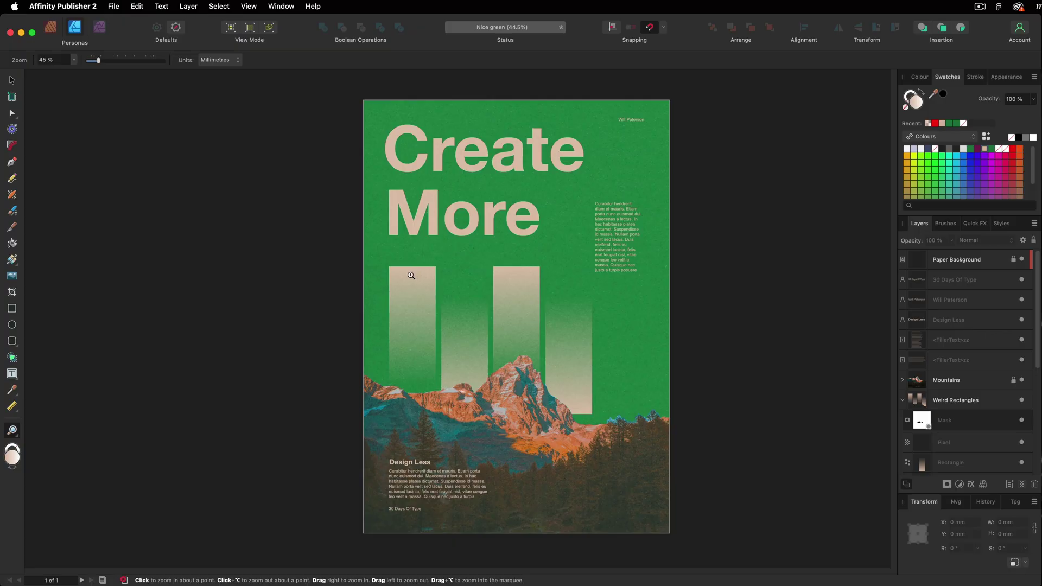
Step: Examine the poster's gradient rectangles, paper texture and mountain edges at close range
drag(411, 275, 500, 282)
click(406, 252)
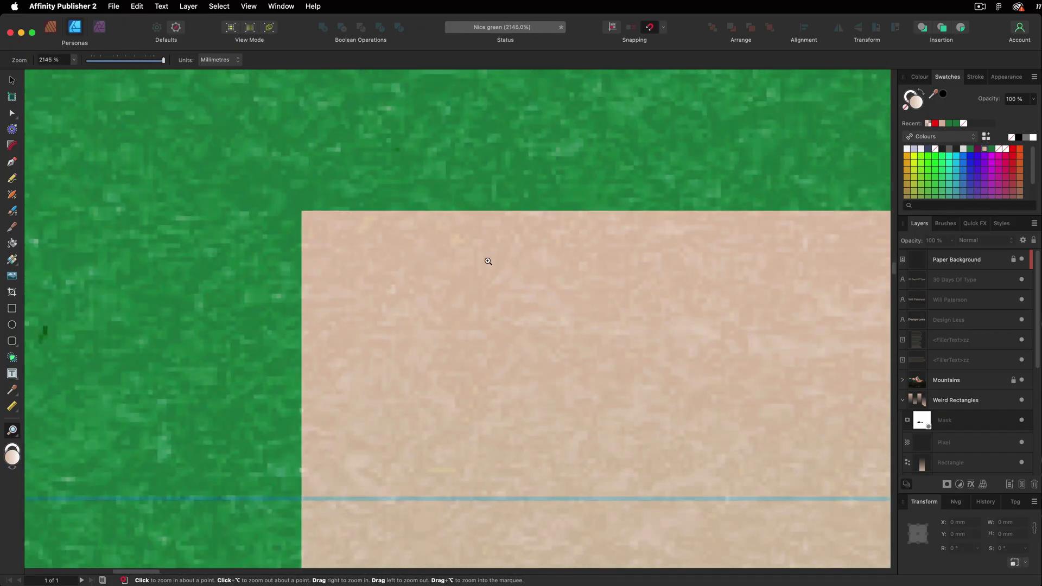
drag(488, 261, 369, 265)
drag(491, 467, 471, 196)
drag(599, 478, 528, 188)
drag(625, 435, 615, 212)
drag(642, 456, 596, 156)
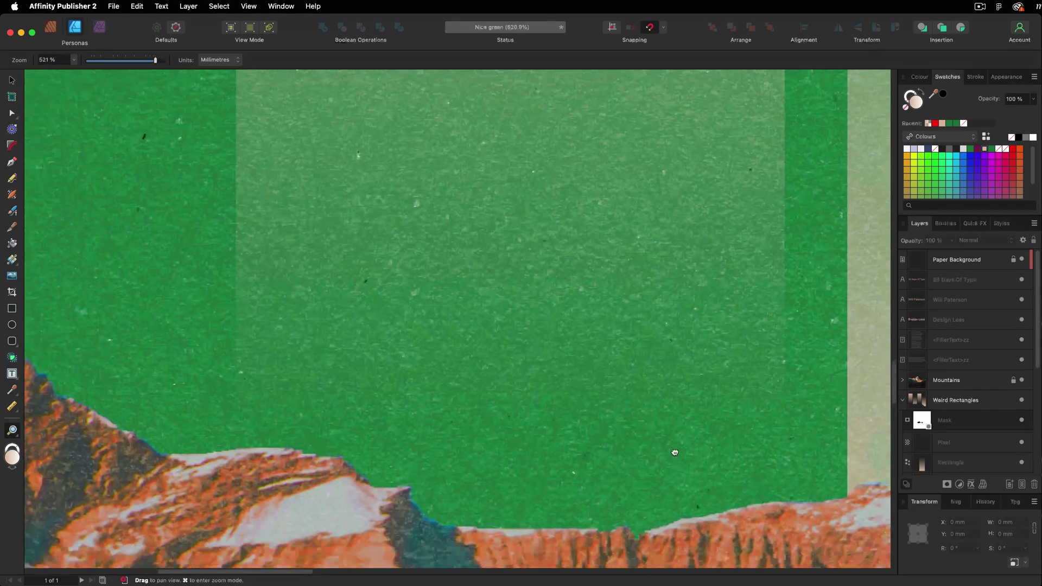
drag(675, 453, 651, 247)
drag(438, 312, 535, 321)
drag(408, 349, 689, 283)
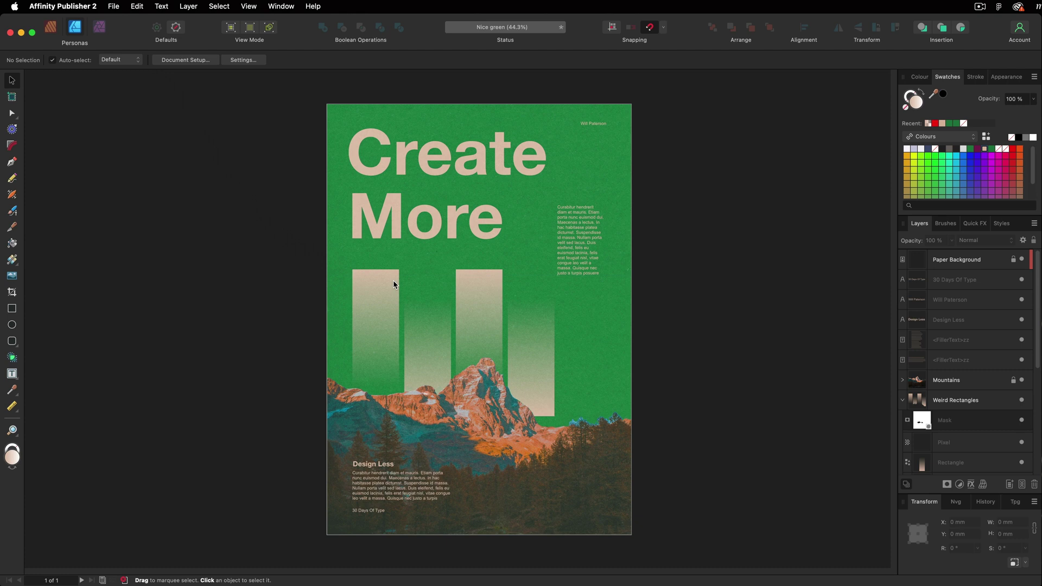
Step: Examine how the poster's headline and body text line up with the column and row guides
key(super+1)
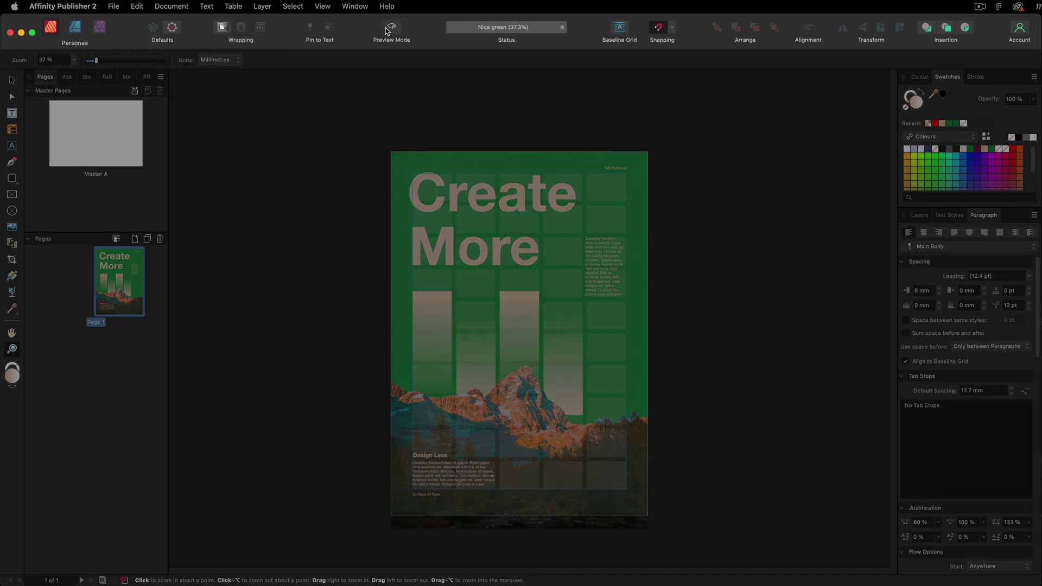
key(v)
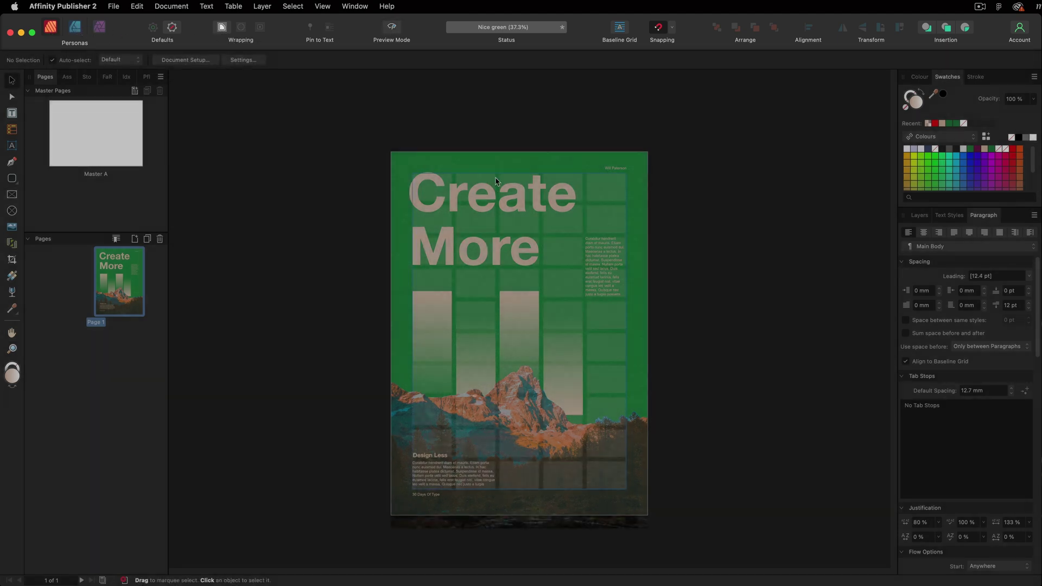
key(z)
drag(496, 177, 805, 186)
drag(633, 198, 401, 178)
scroll(400, 177, down, 4)
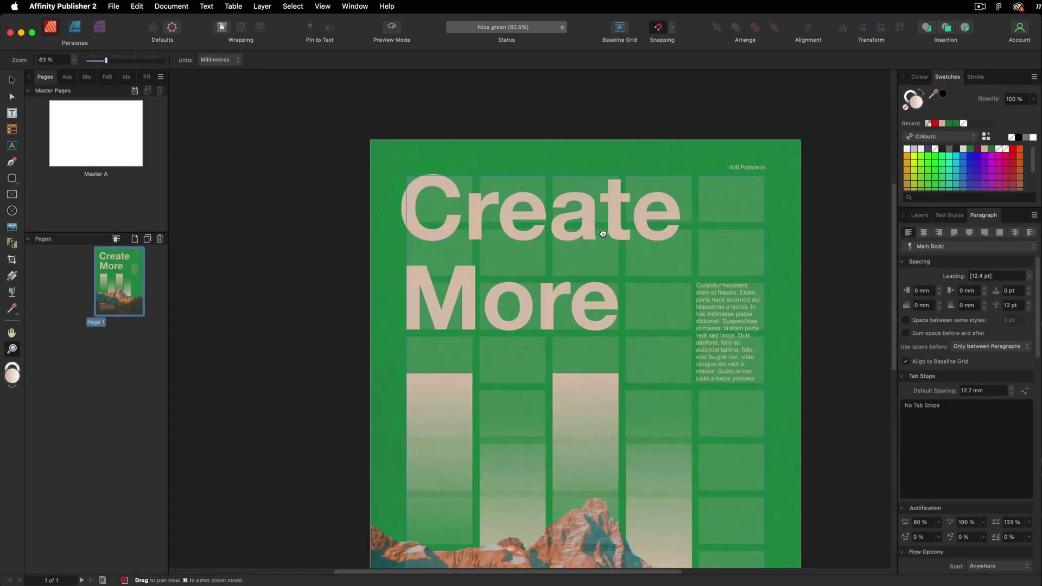
key(v)
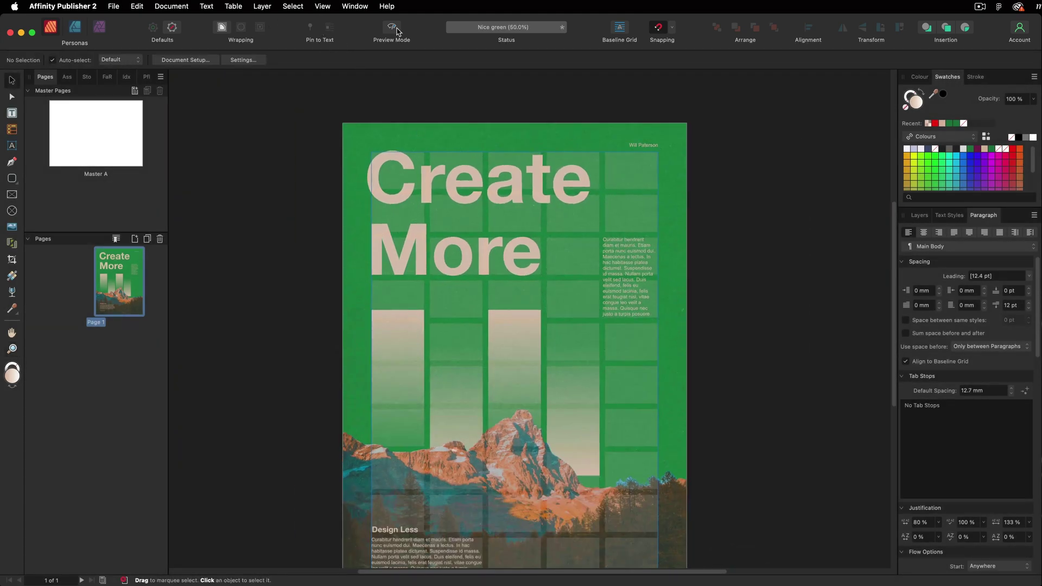
Step: Set the poster's column guides to 8 columns in the Guides settings and close them
click(323, 6)
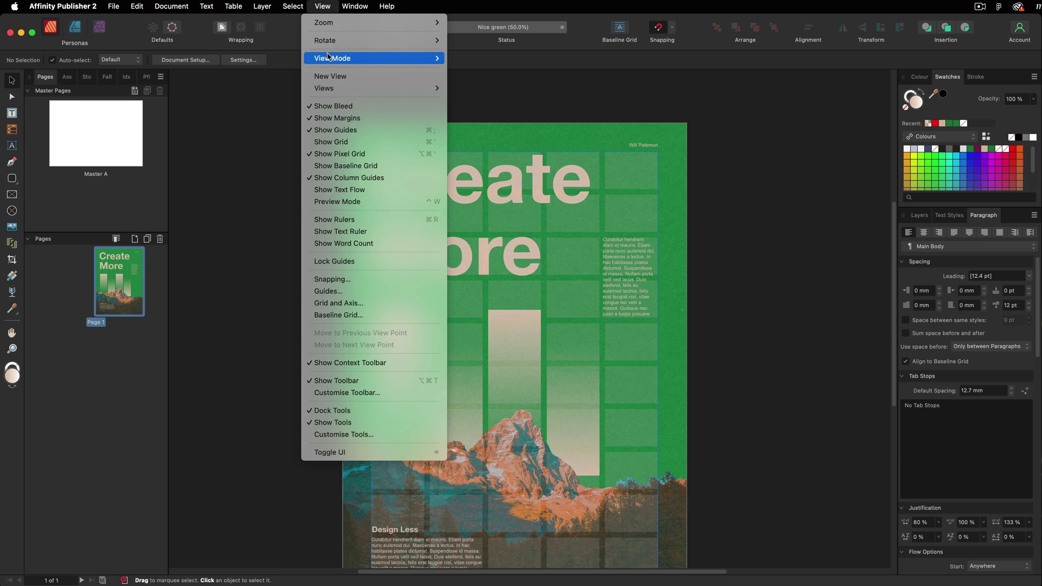
click(344, 291)
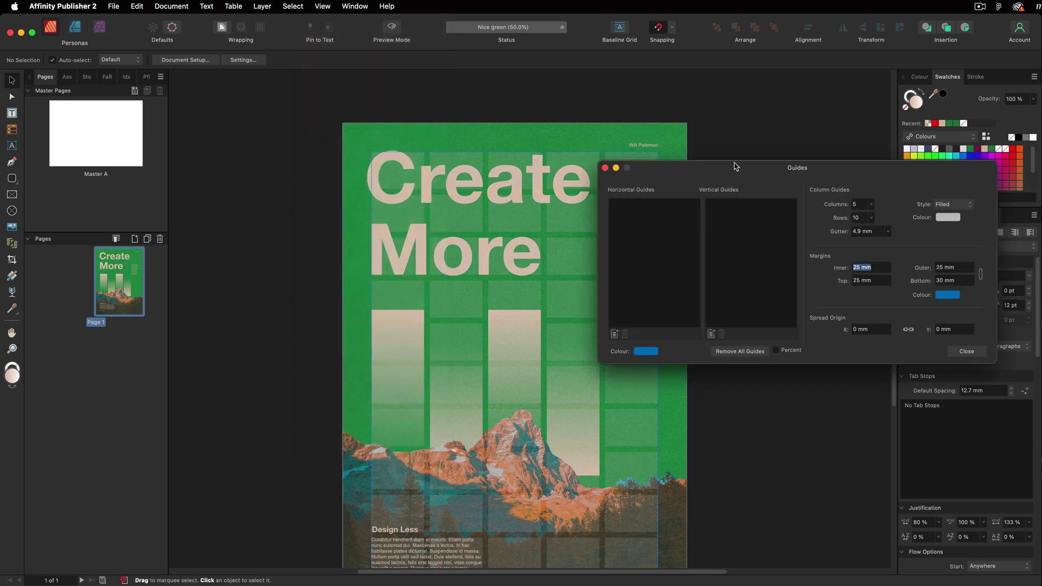
drag(735, 166, 671, 156)
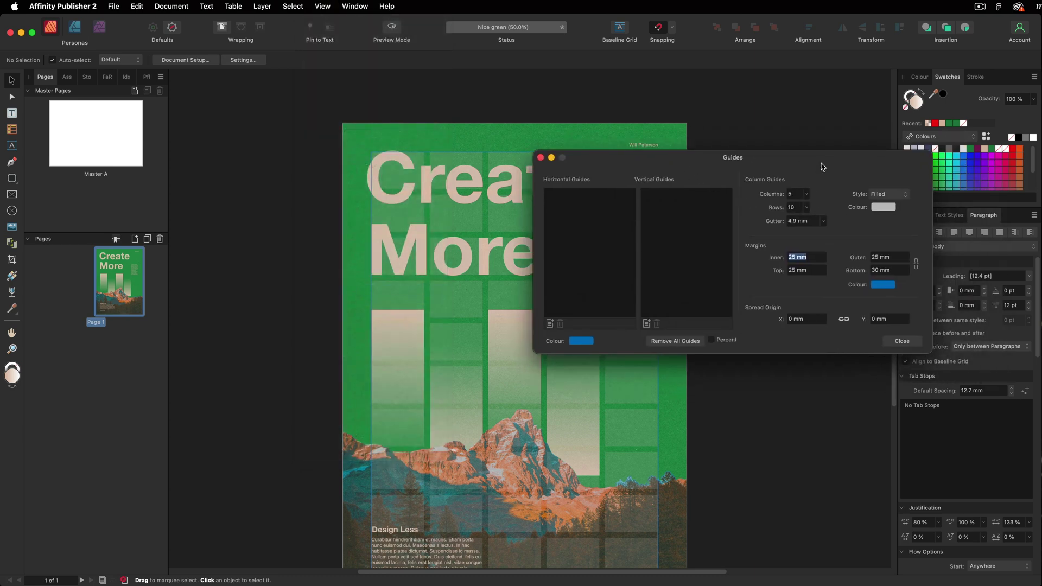
drag(823, 166, 854, 121)
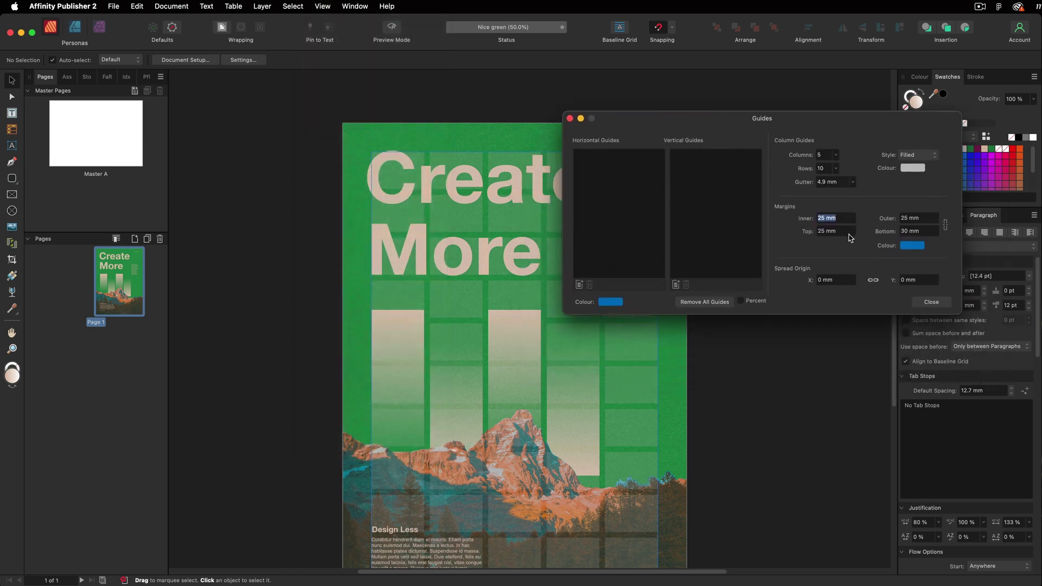
click(836, 155)
mouse_move(840, 168)
mouse_down()
mouse_move(831, 170)
mouse_move(843, 168)
mouse_up()
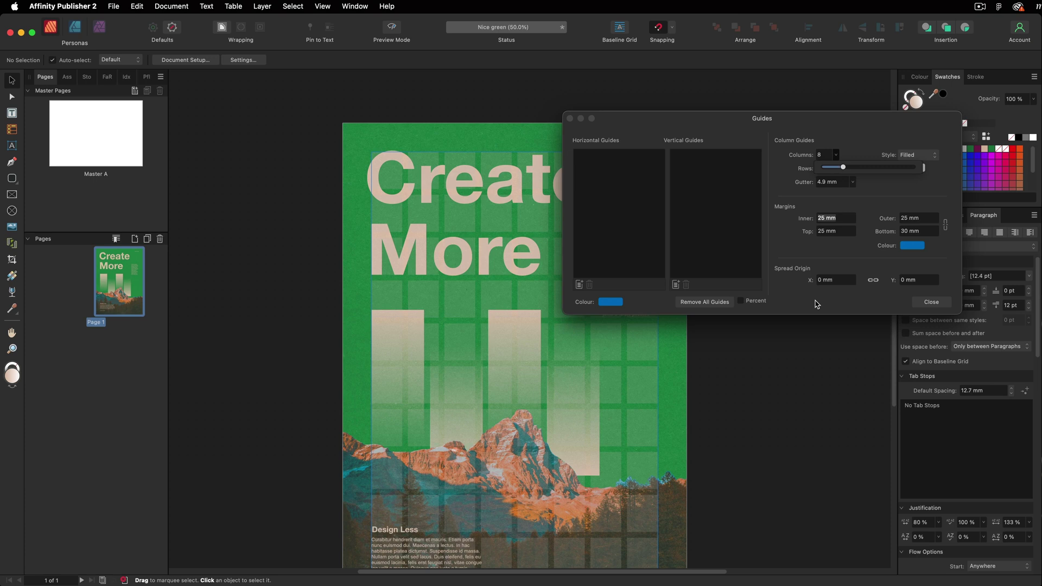
click(929, 300)
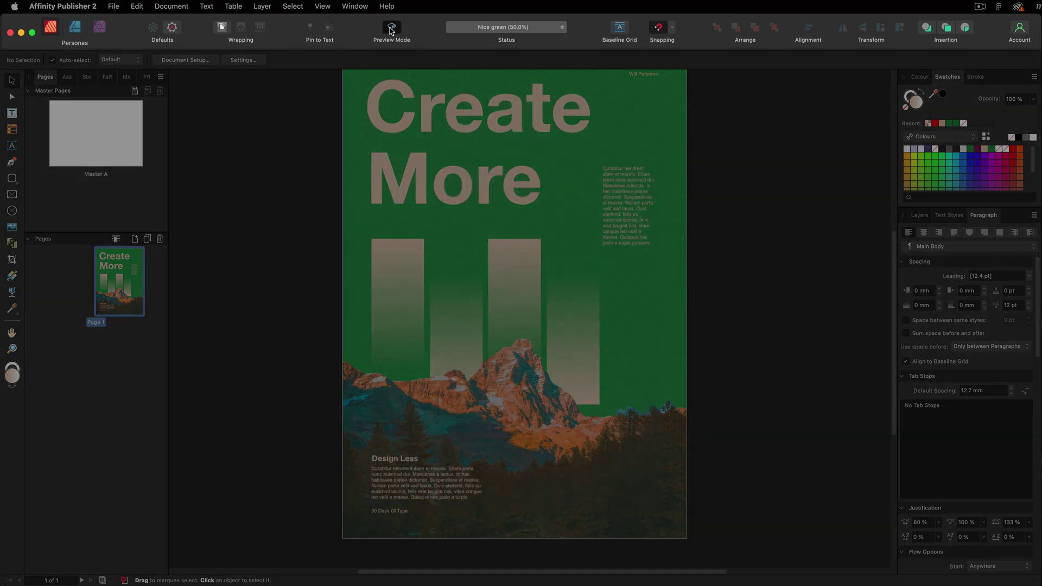
Step: Open the document's baseline grid settings and move the dialog clear of the poster's centre
click(620, 28)
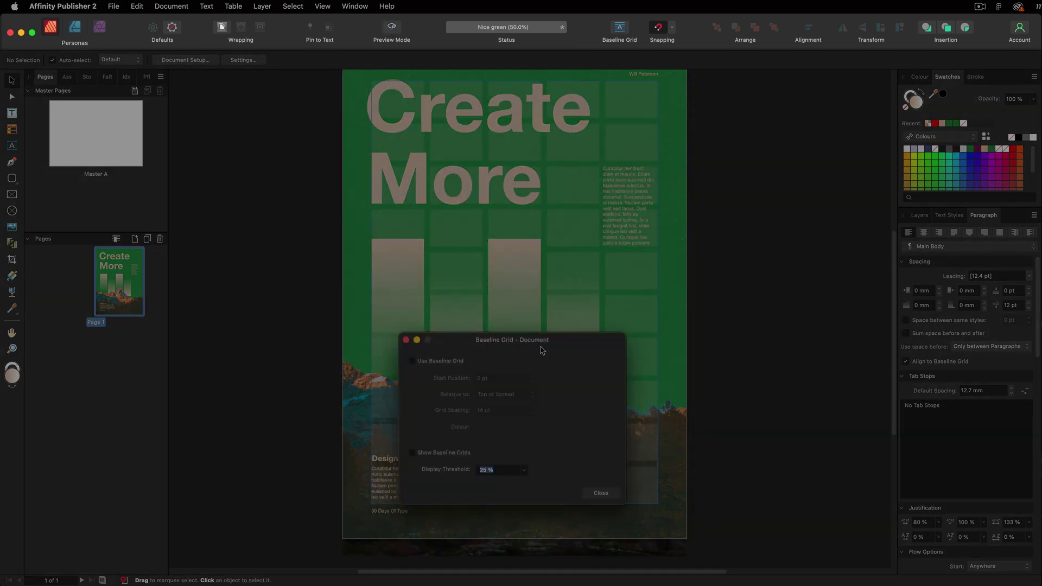
drag(538, 342, 791, 181)
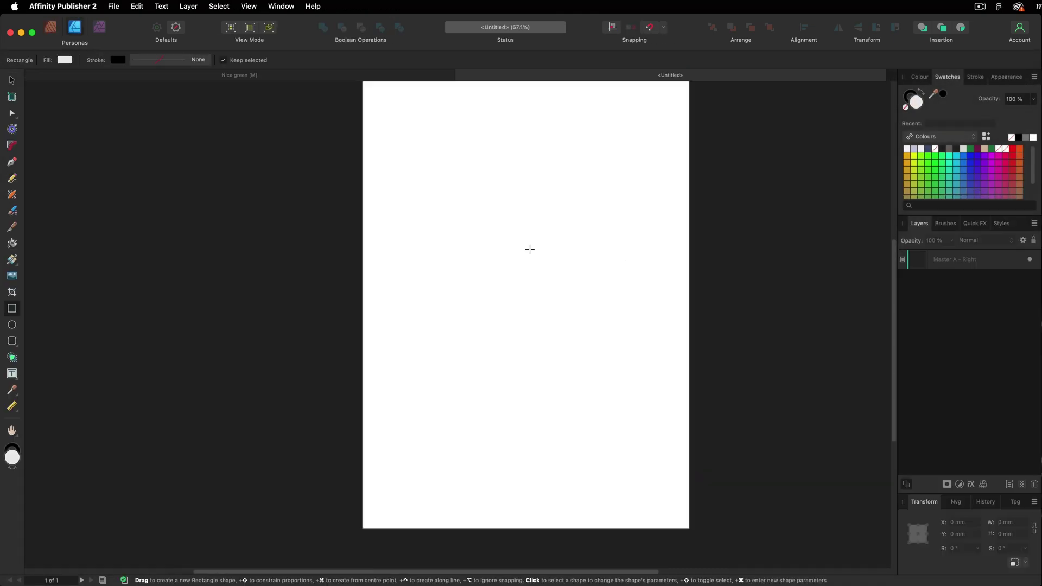
Step: Draw a rectangle about 62 mm by 33 mm on the blank page and fill it with dark green
drag(480, 205, 577, 258)
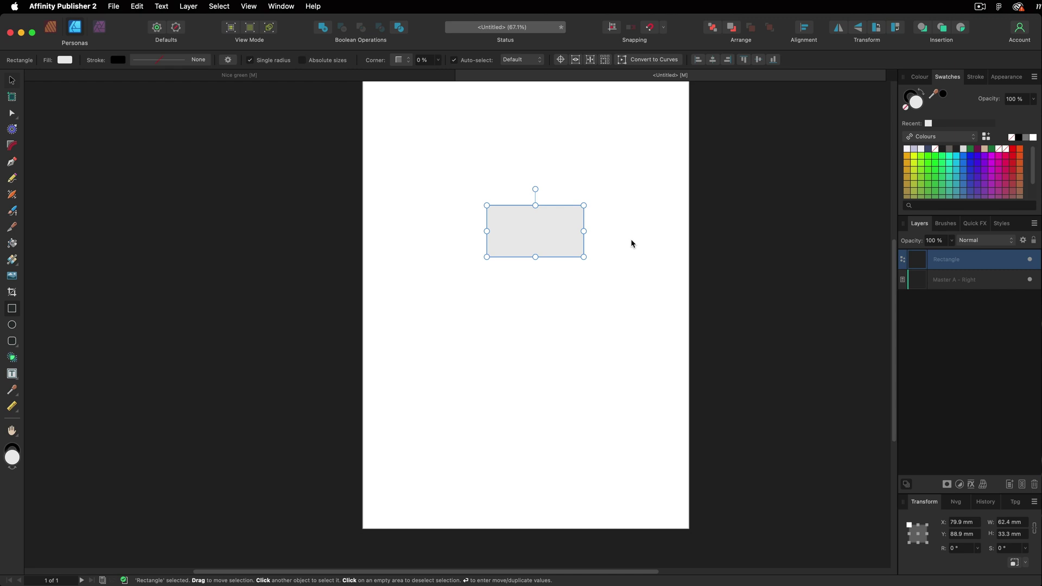
key(v)
click(545, 245)
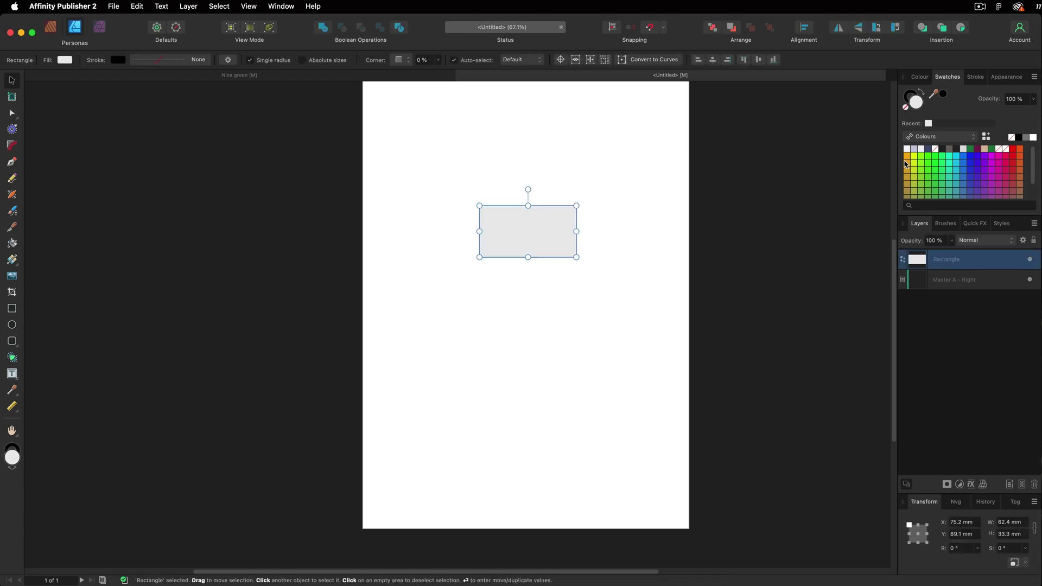
click(971, 149)
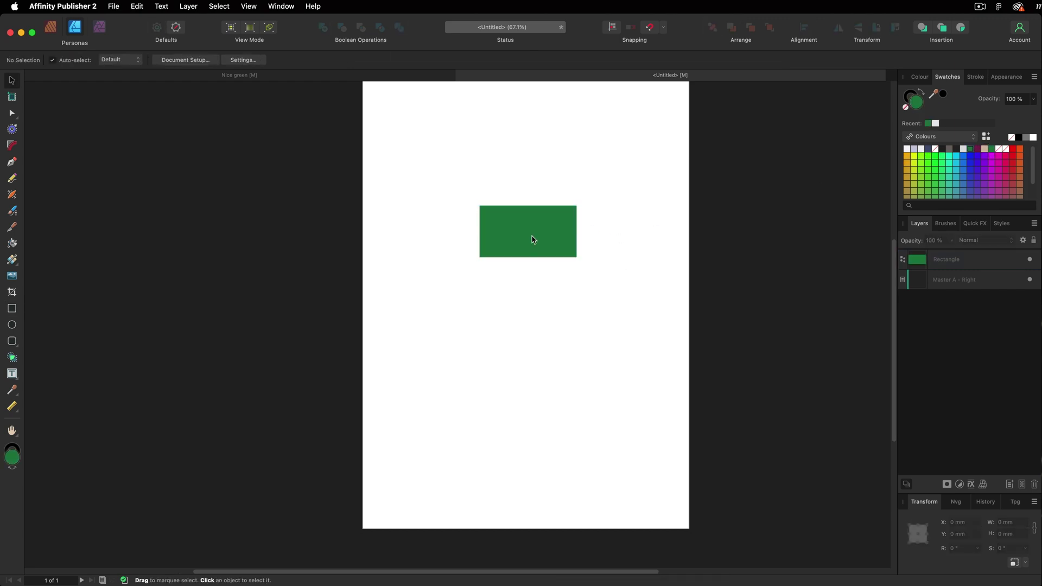
Step: Reposition the green rectangle towards the middle of the page and deselect it
mouse_move(534, 237)
mouse_down()
mouse_move(534, 285)
mouse_move(571, 321)
mouse_move(541, 319)
mouse_move(559, 276)
mouse_up()
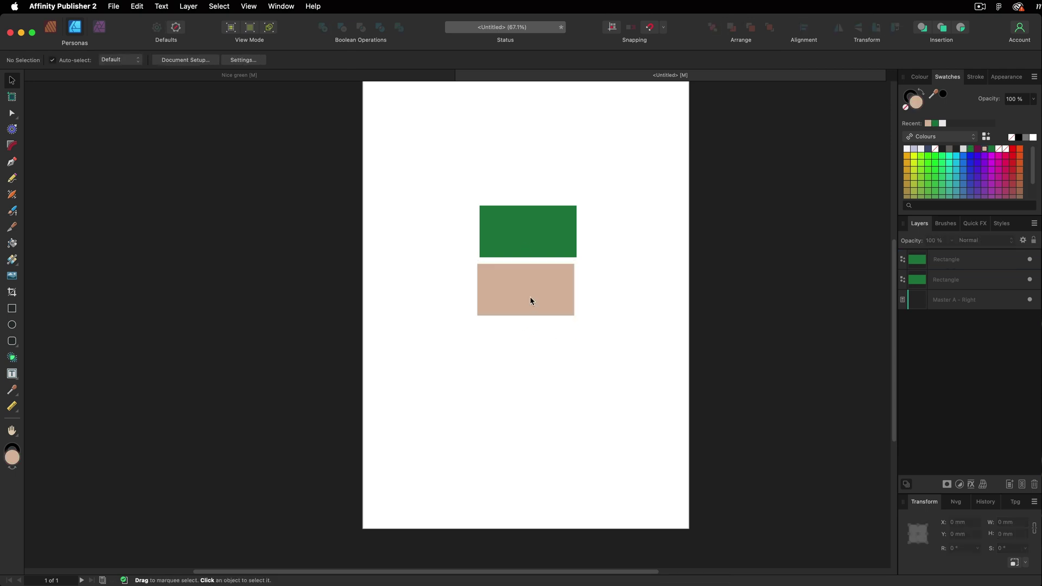
drag(530, 296, 518, 274)
click(620, 273)
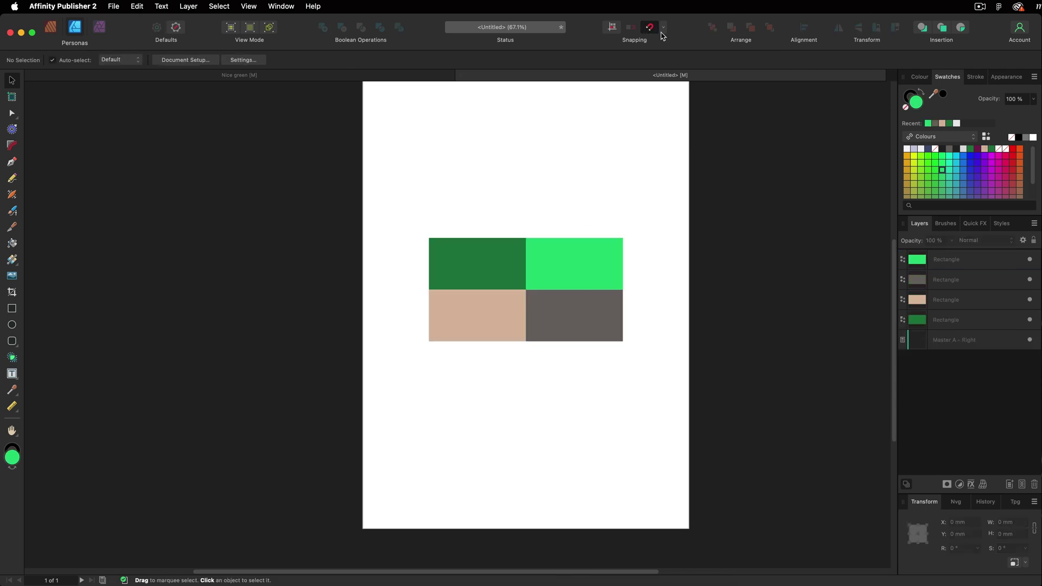
Step: Open the snapping options and show the available snapping presets
click(665, 30)
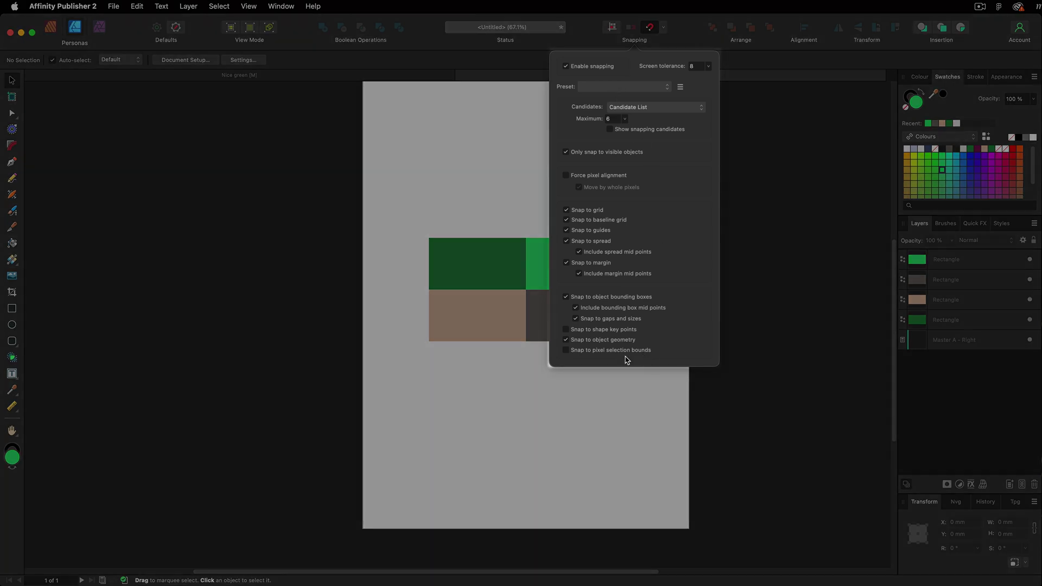
click(649, 88)
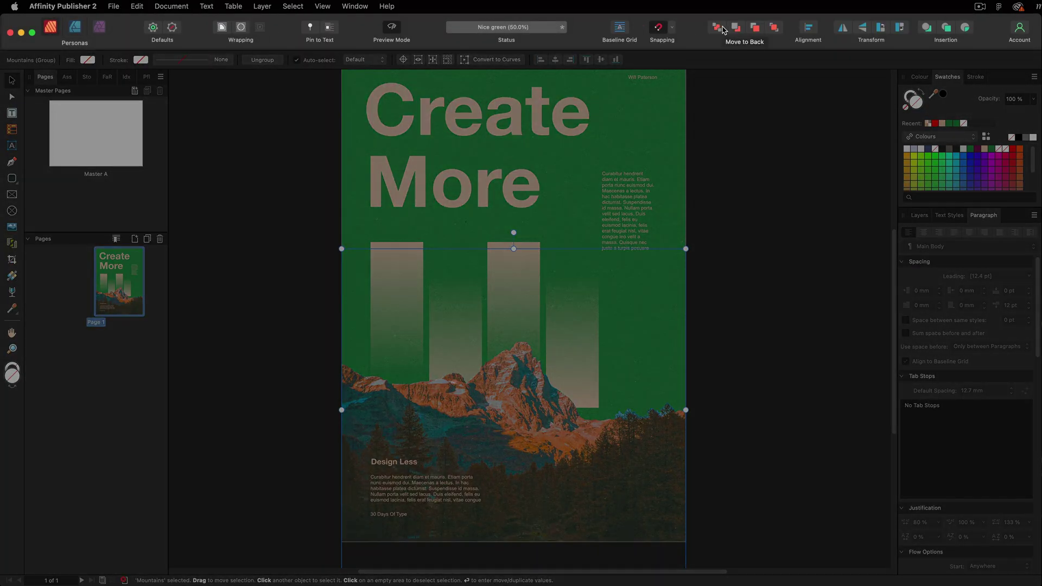
Step: Show the alignment options for the selected Mountains group, and close them and deselect the group
click(808, 28)
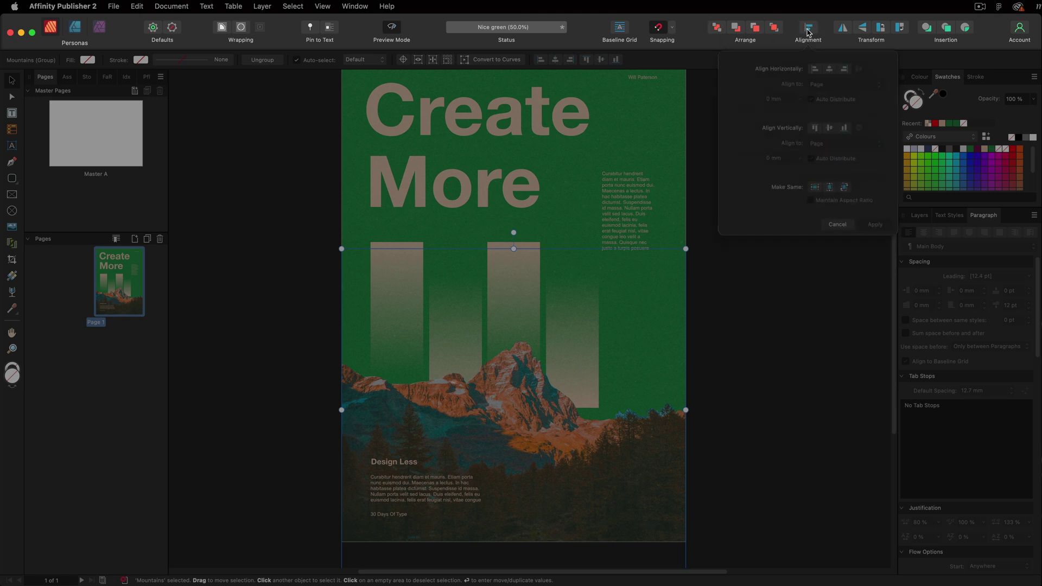
click(640, 131)
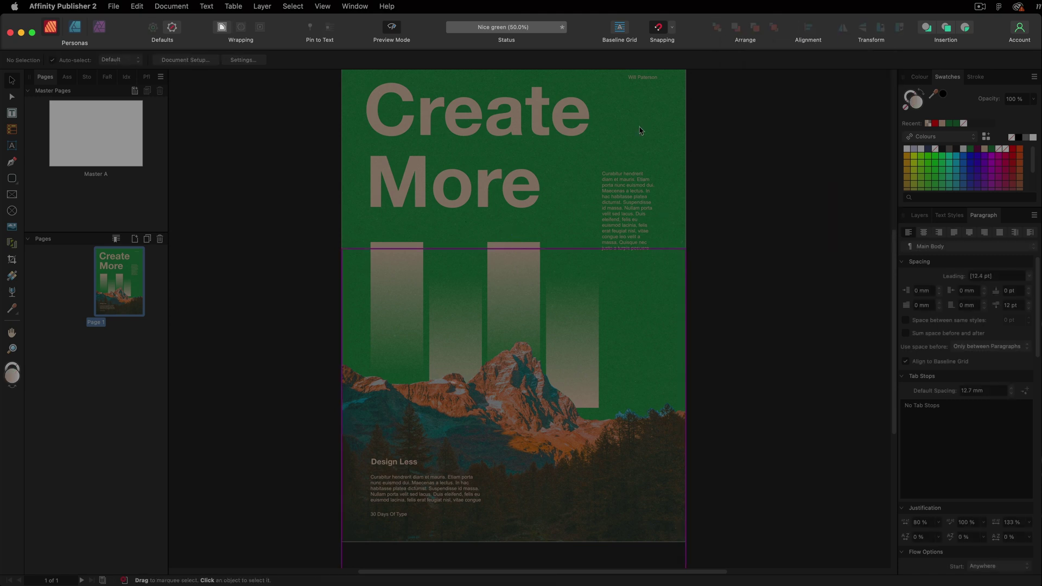
Step: Draw a small beige rounded rectangle beside the gradient bars and place a copy of it below and to its left
key(m)
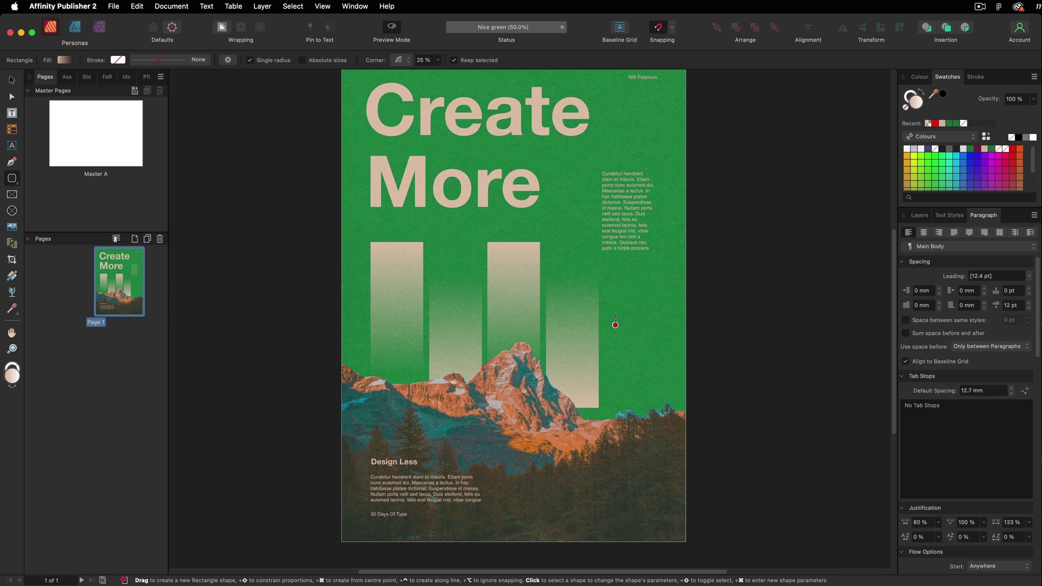
drag(612, 298, 597, 318)
key(v)
click(626, 329)
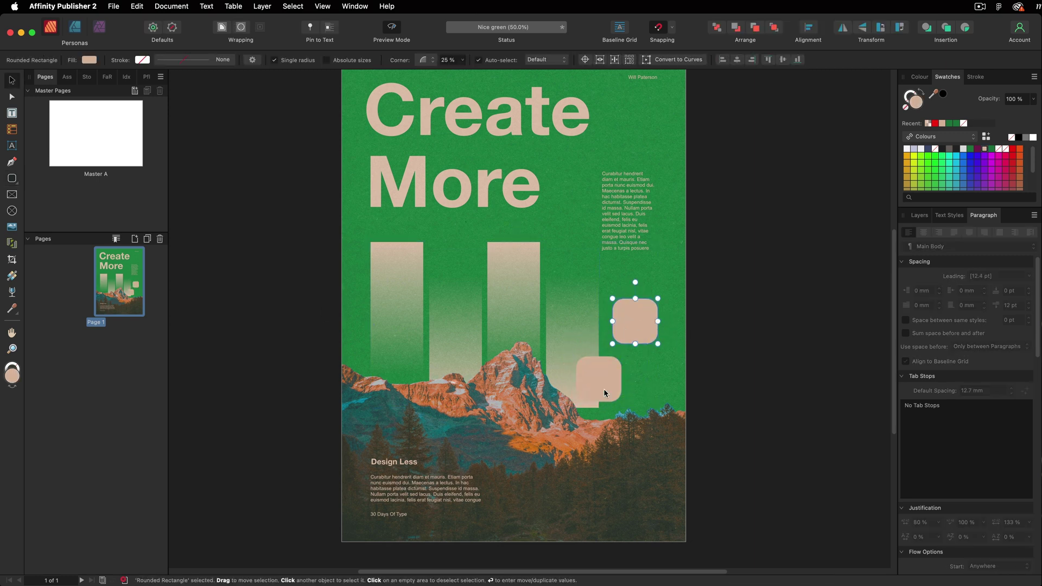
Step: Select both rounded rectangles and align them horizontally on their centres
shift+click(606, 393)
click(809, 29)
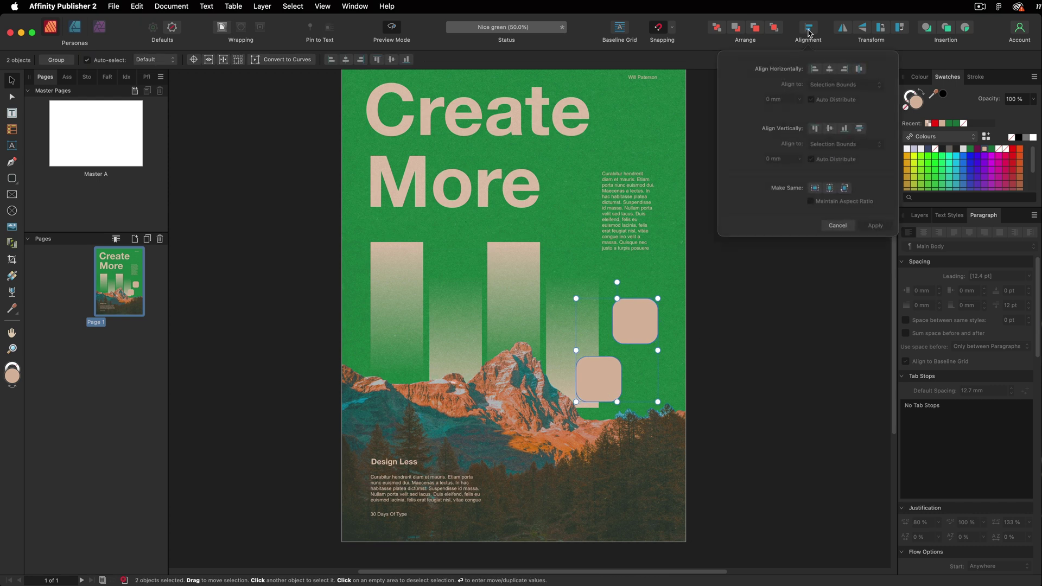
click(830, 69)
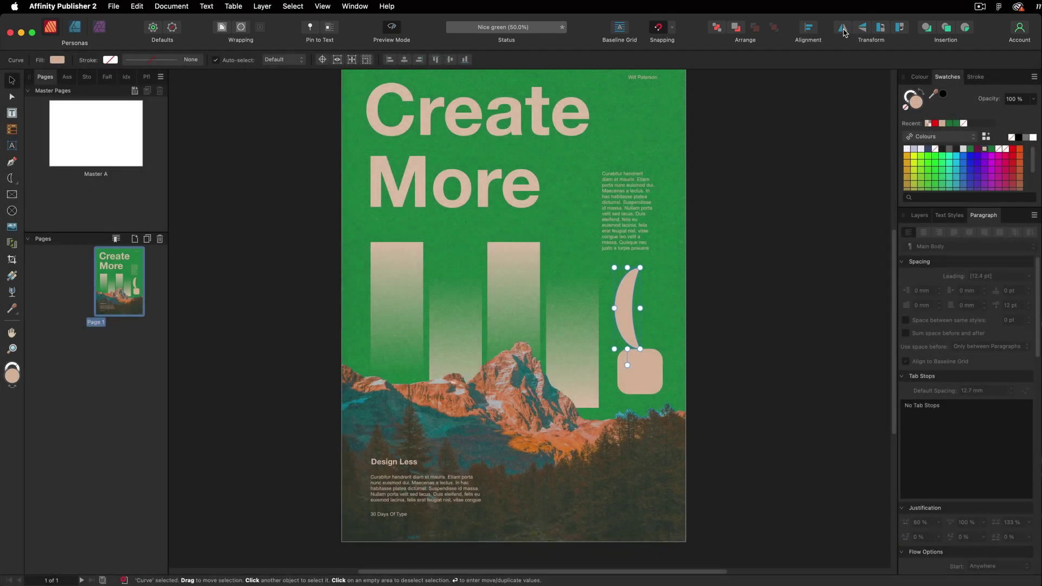
Step: Flip the crescent above the rounded rectangle vertically and horizontally
click(862, 30)
click(843, 31)
click(844, 31)
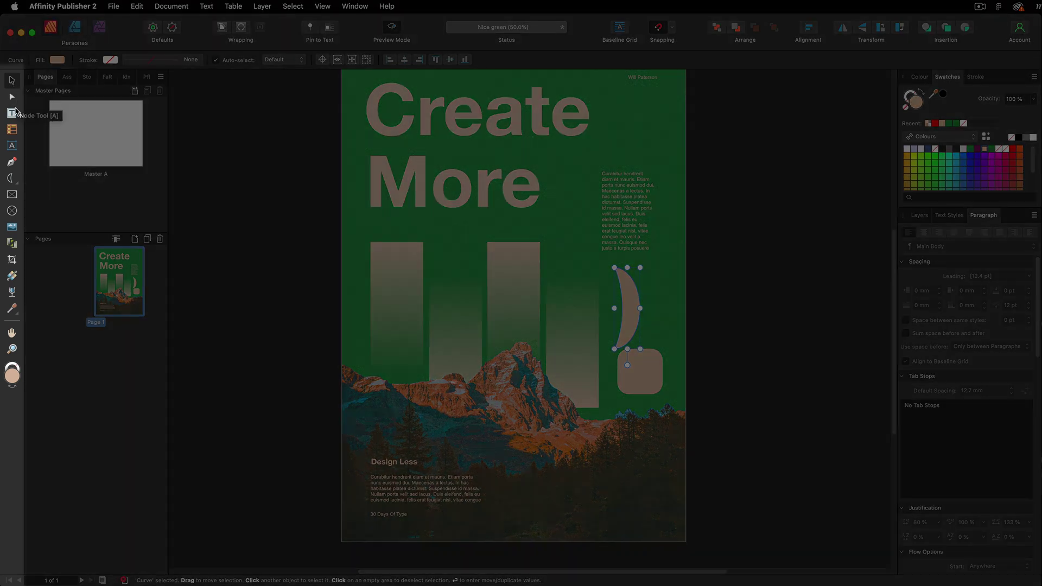
Step: Pick the Frame Text tool and undo the recent test edits on the poster
click(12, 113)
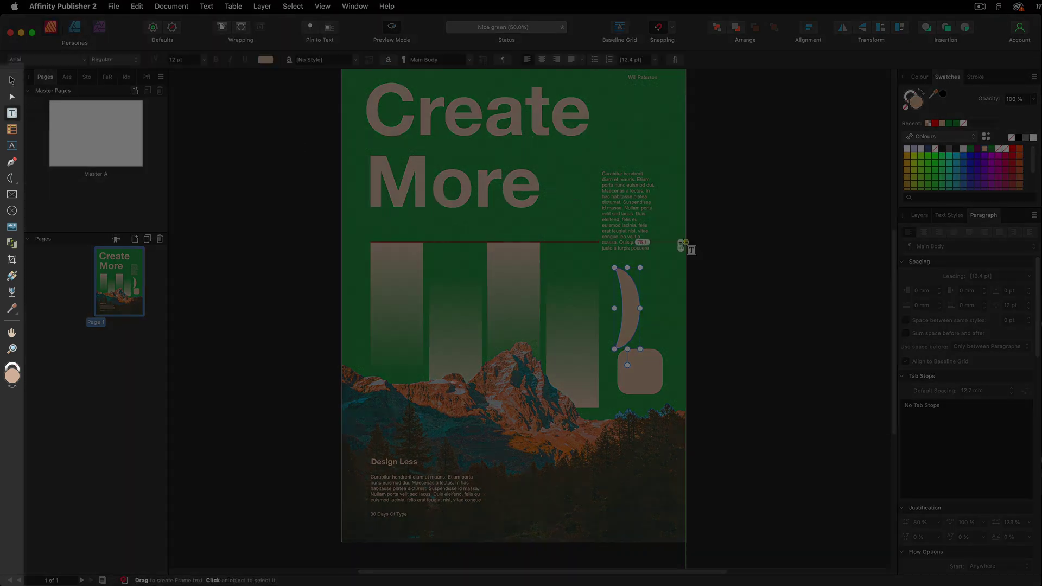
key(super+z)
key(v)
key(super+z)
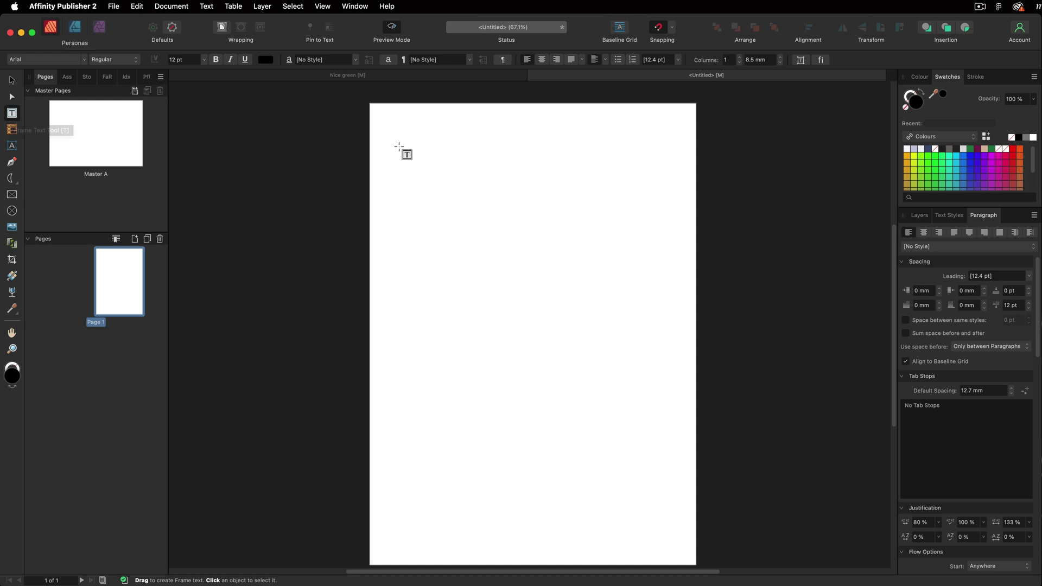
Step: Draw a wide text frame in the upper left of the blank page and fill it with filler text
drag(400, 148, 550, 217)
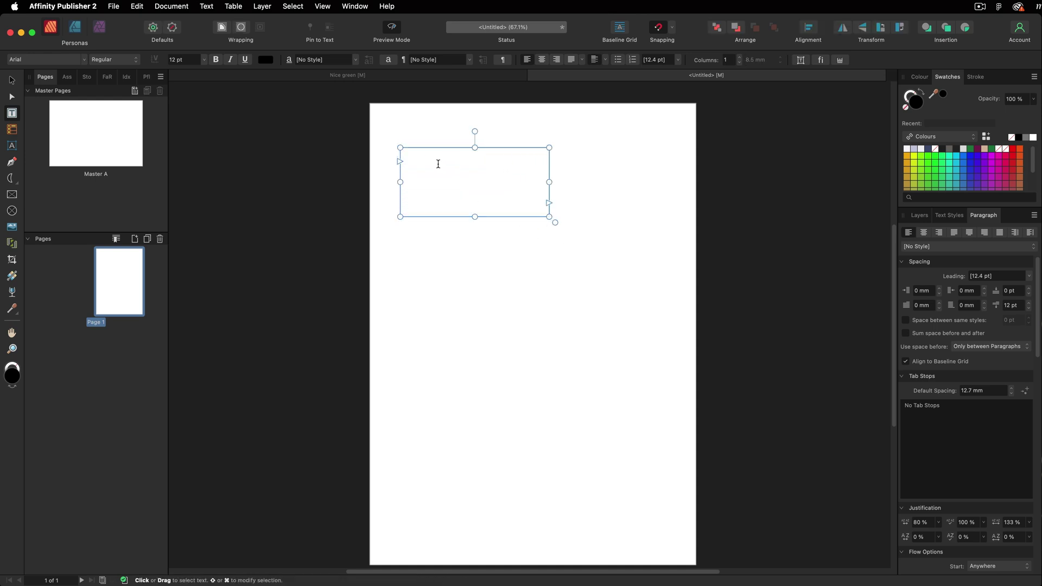
right_click(438, 163)
click(477, 249)
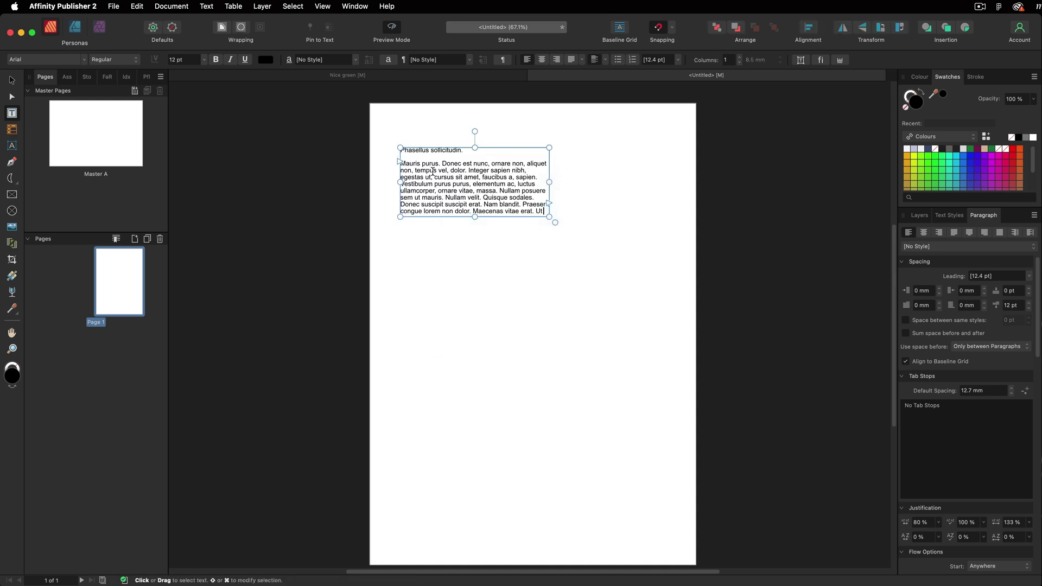
click(466, 254)
Step: Reshape the text frame into a taller, narrower column about 51 mm wide
key(v)
click(485, 198)
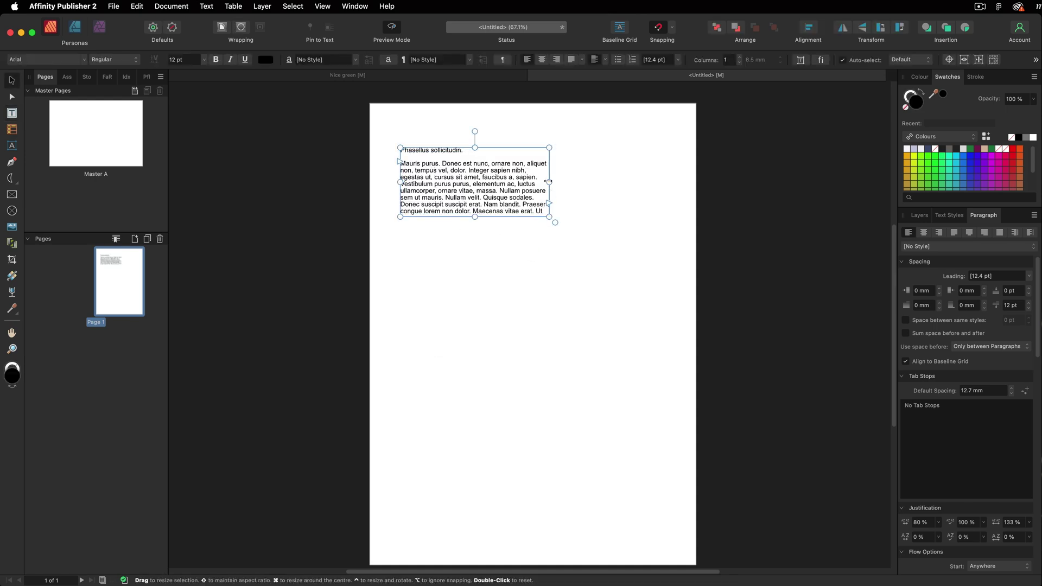
drag(549, 181, 434, 286)
drag(465, 217, 477, 215)
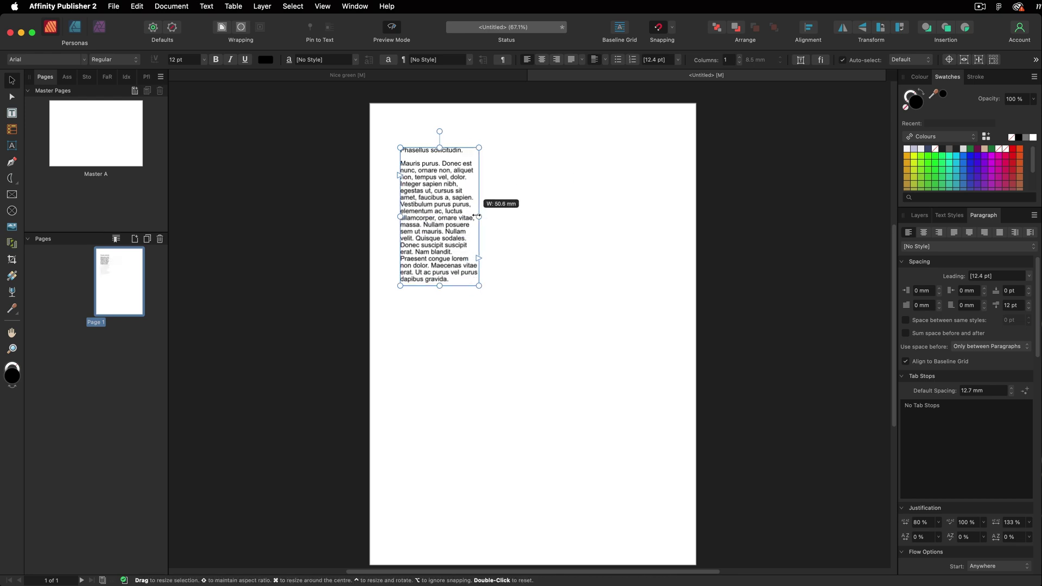
Step: Try flowing the overflowing filler text into a second frame on the right, and undo it
click(479, 258)
drag(515, 156, 608, 296)
key(super+z)
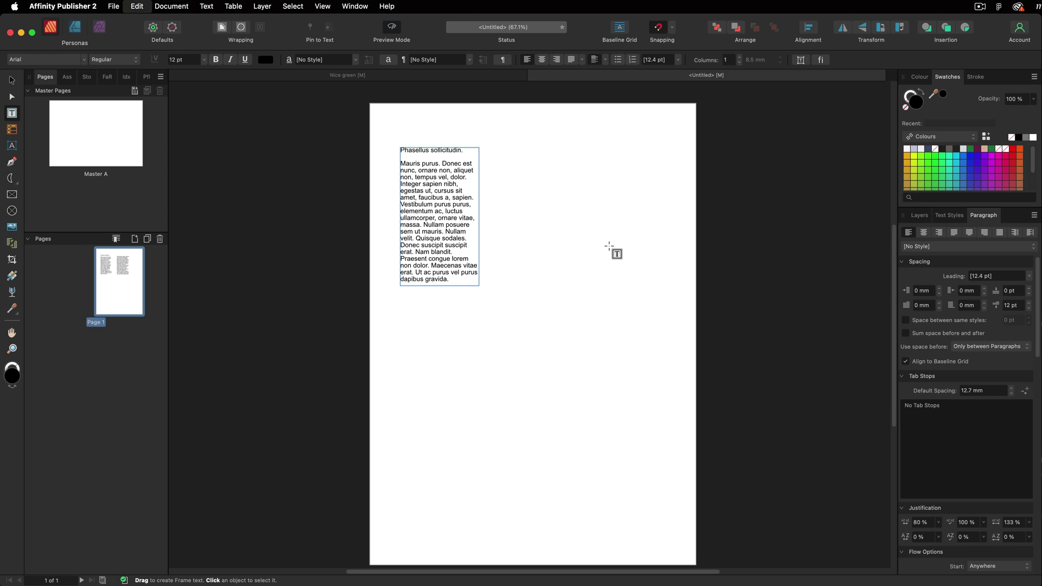
Step: Move the filler text frame to the upper right of the page and deselect it
key(v)
click(569, 233)
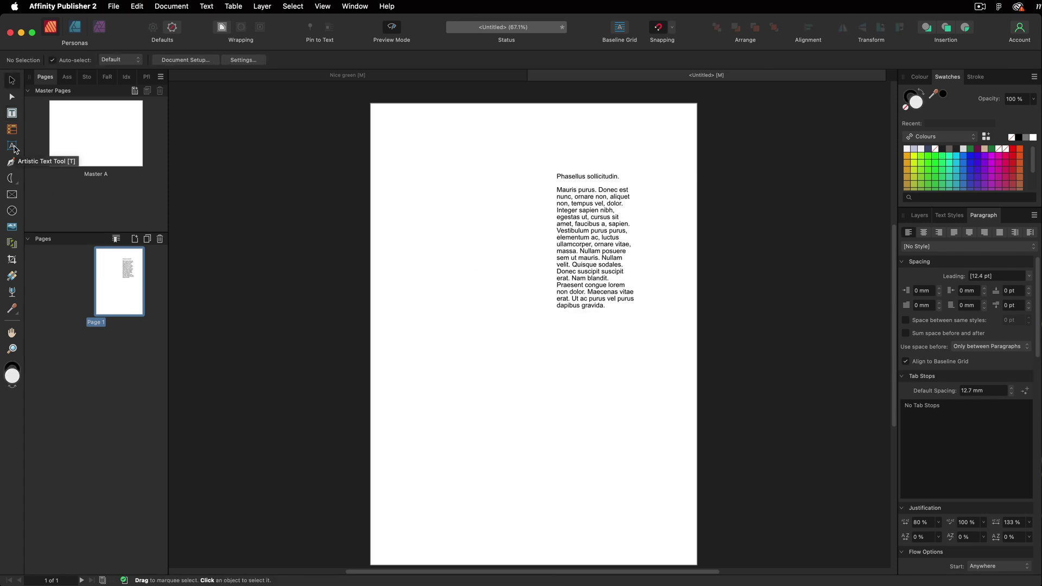
Step: Add artistic text reading "Text" at about 84.5 pt near the page's upper-left corner
click(14, 148)
drag(401, 141, 446, 166)
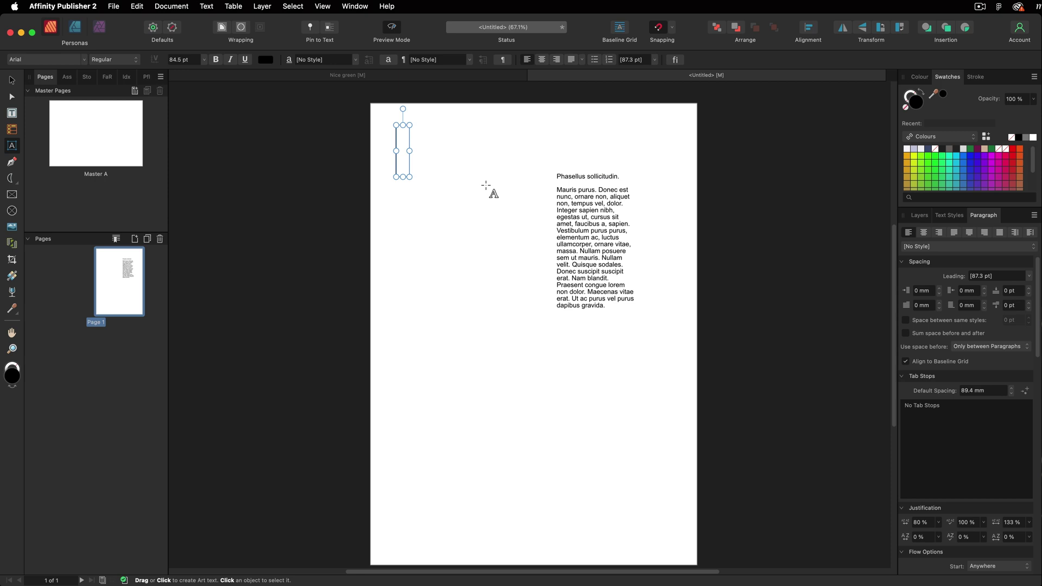
text(Text)
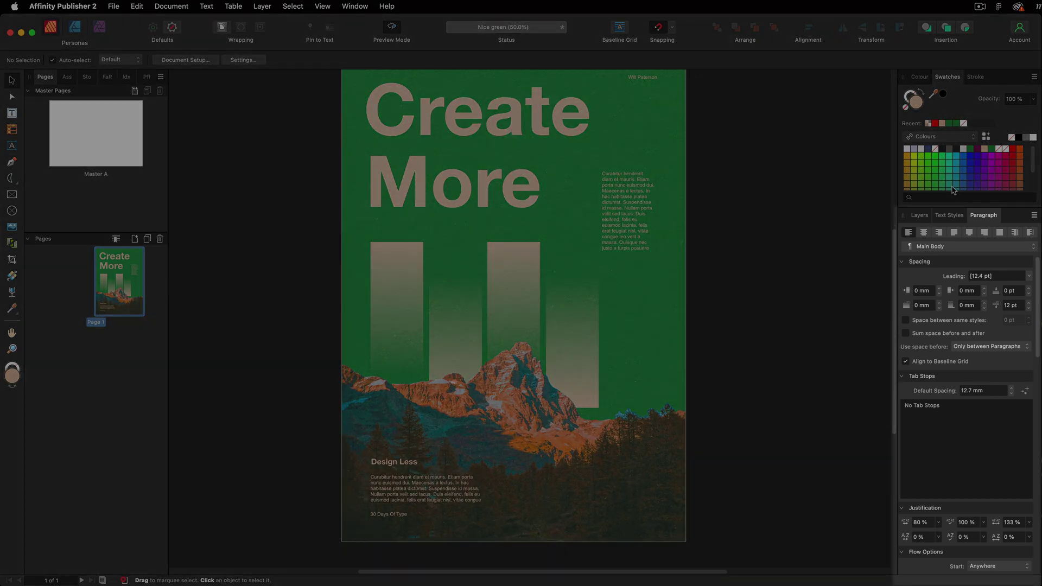
Step: Open the poster's layer list, look through it and toggle the visibility of the Weird Graphic layer
click(930, 217)
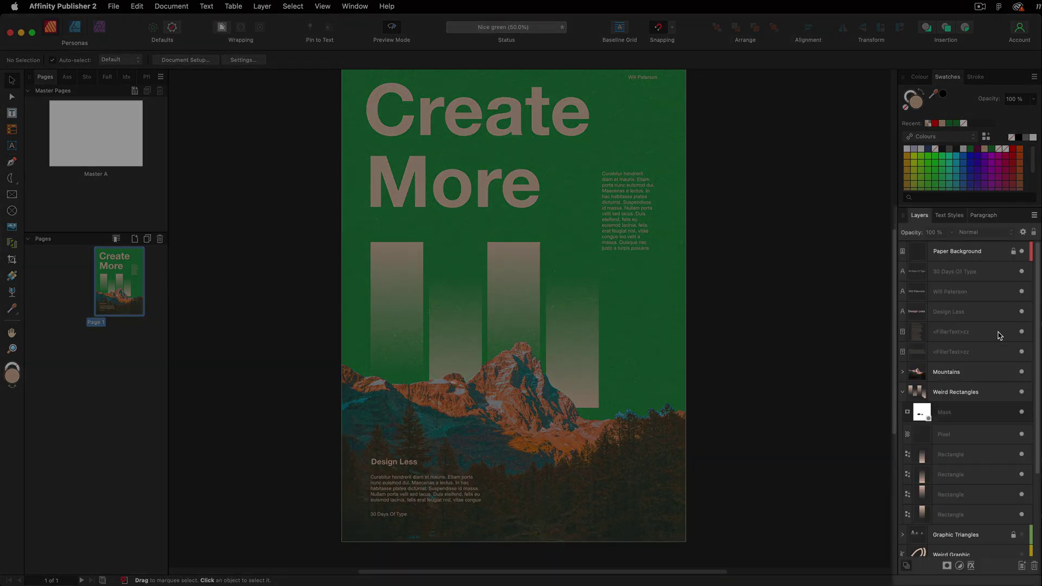
scroll(1000, 338, down, 5)
scroll(999, 348, up, 5)
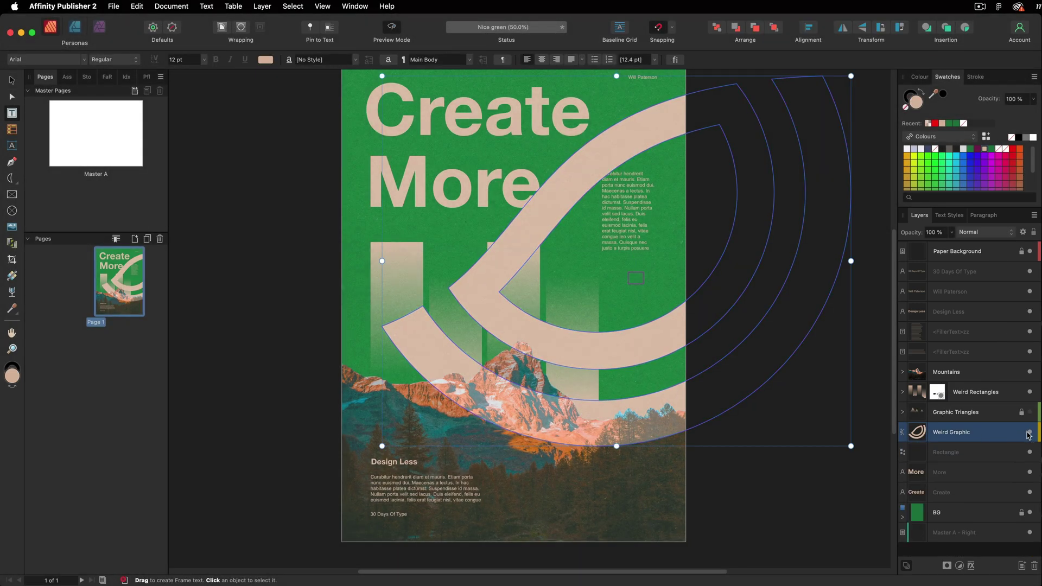
click(1029, 433)
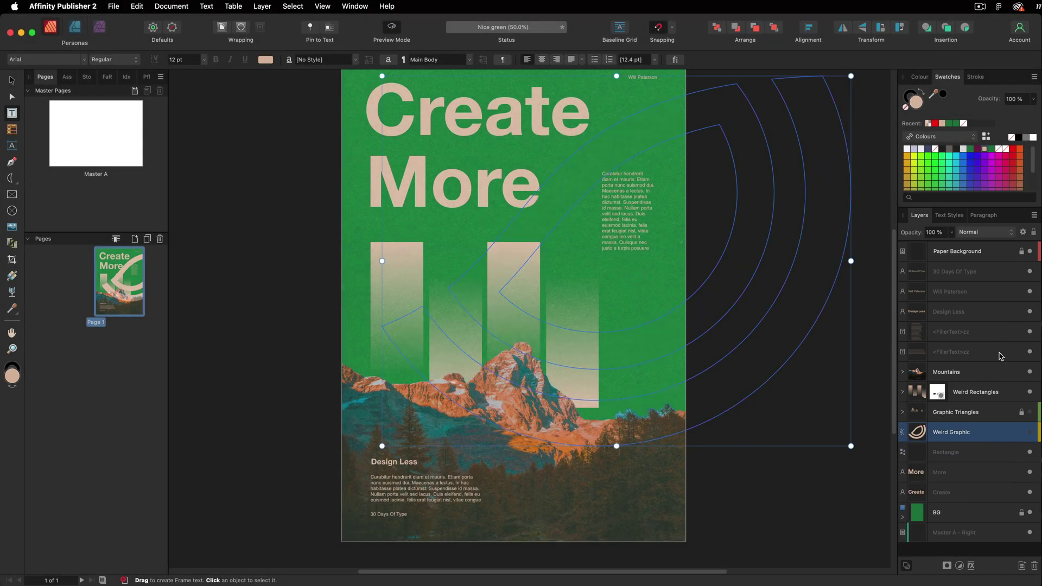
Step: Float the layer list over the canvas, undo the last change and dock the list back in its original place
drag(919, 215, 773, 227)
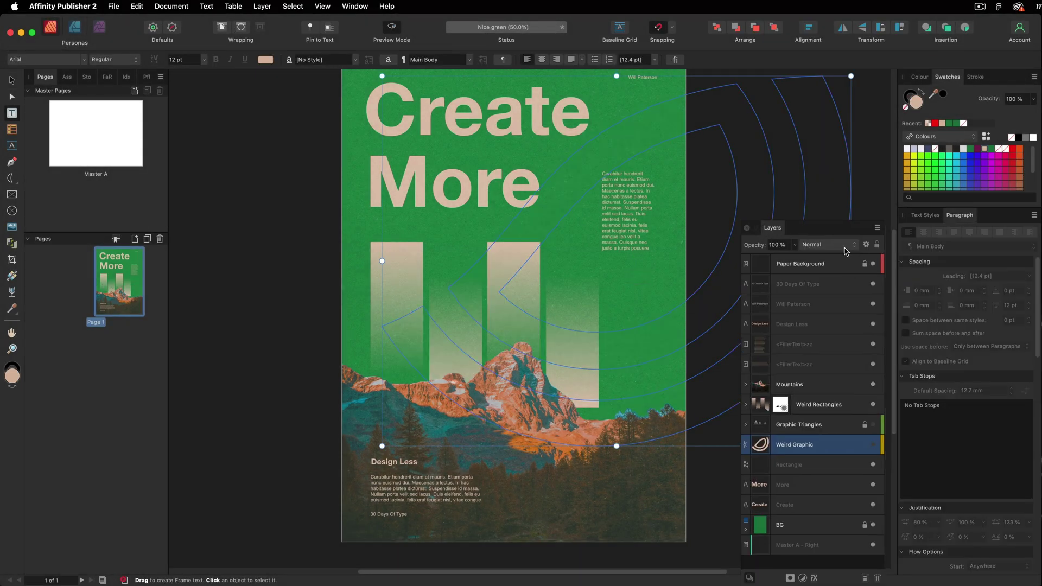
key(super+z)
drag(754, 229, 923, 216)
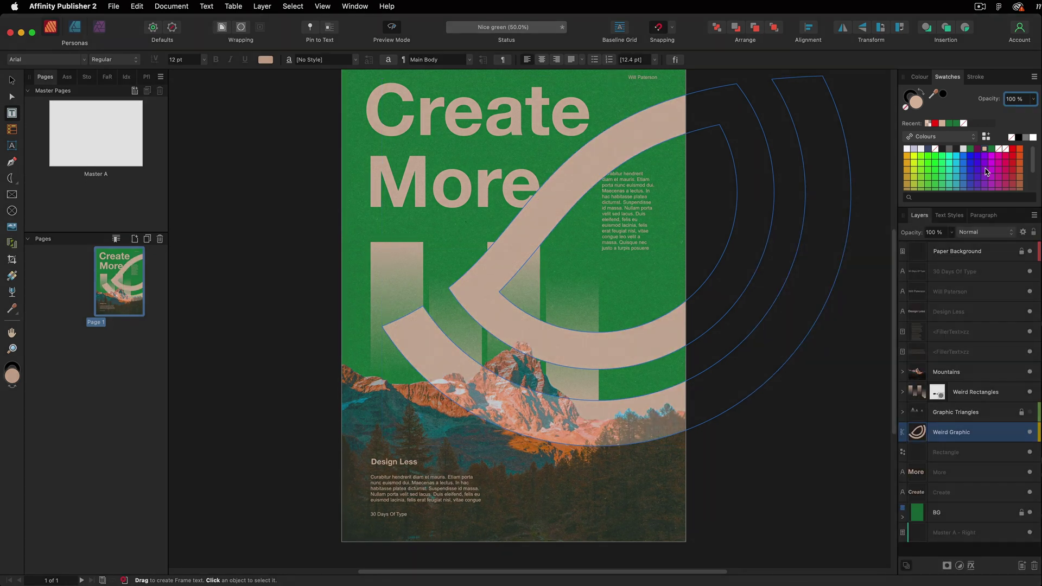
Step: Try a blue and a purple fill on the Weird Graphic and restore its beige fill
scroll(987, 172, down, 4)
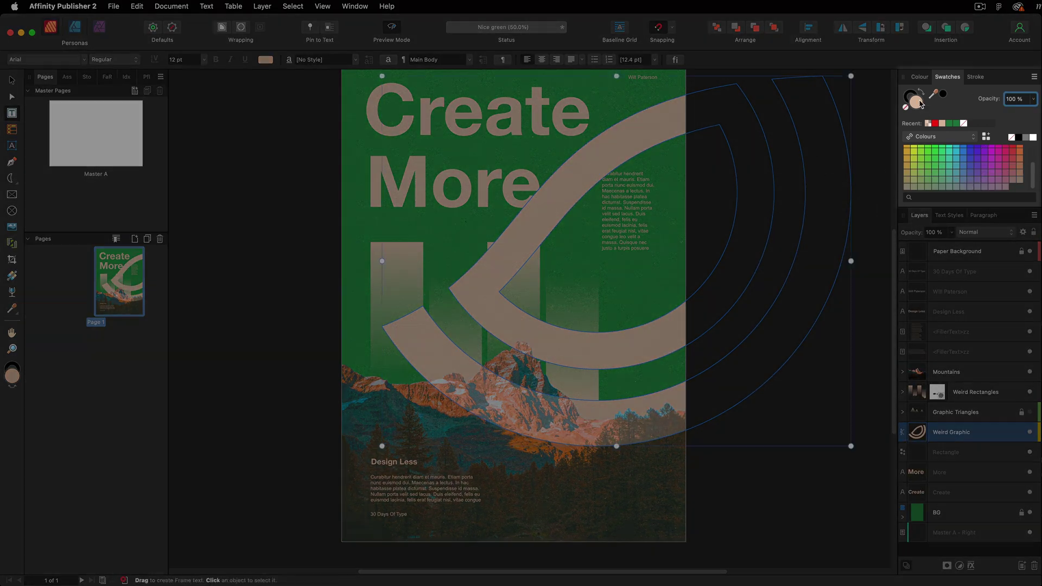
click(929, 172)
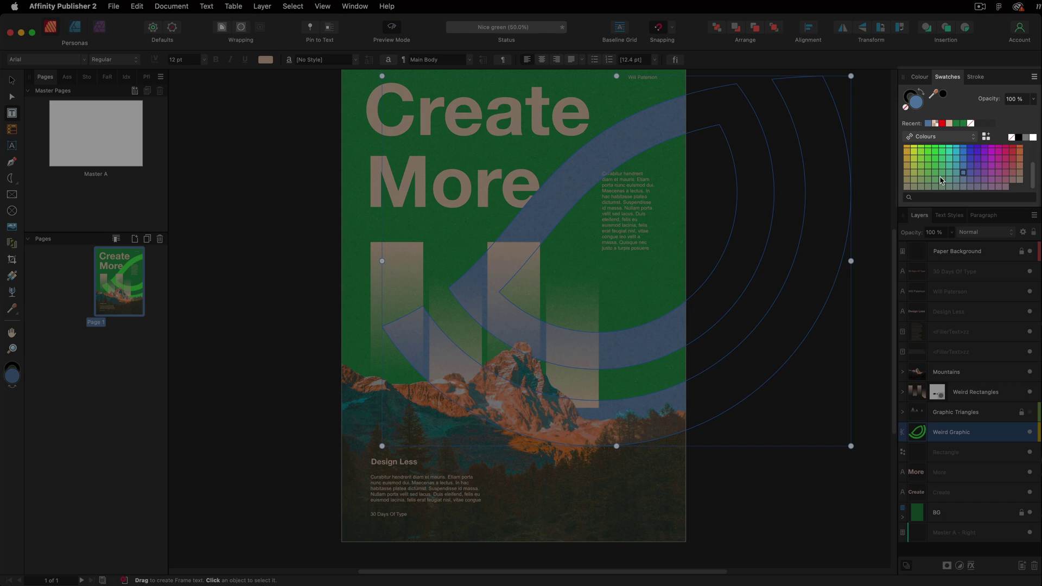
click(993, 164)
scroll(962, 173, up, 2)
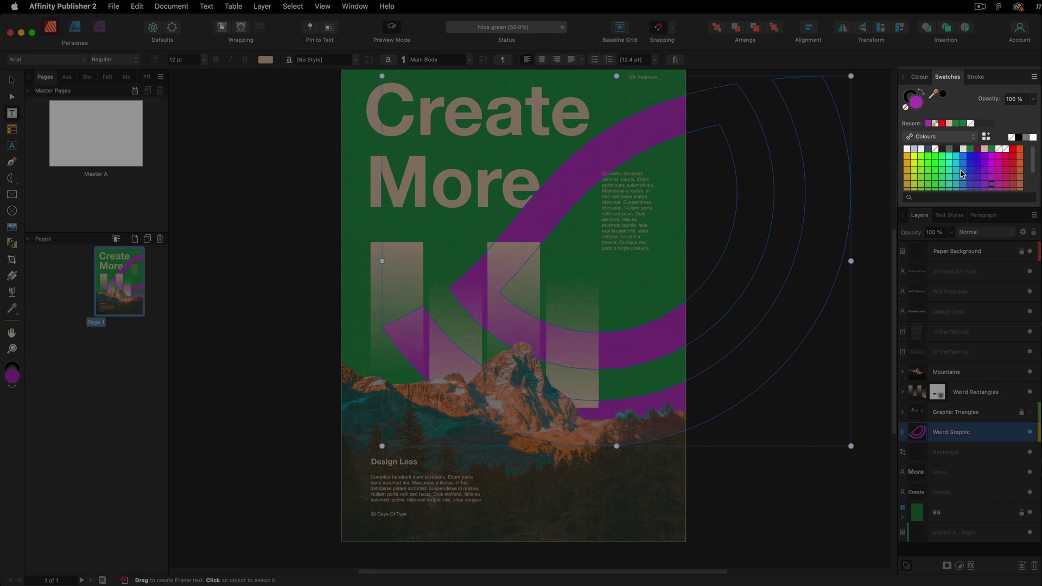
click(953, 125)
Step: Give the Weird Graphic a 0.7 pt stroke and hide its layer
click(975, 74)
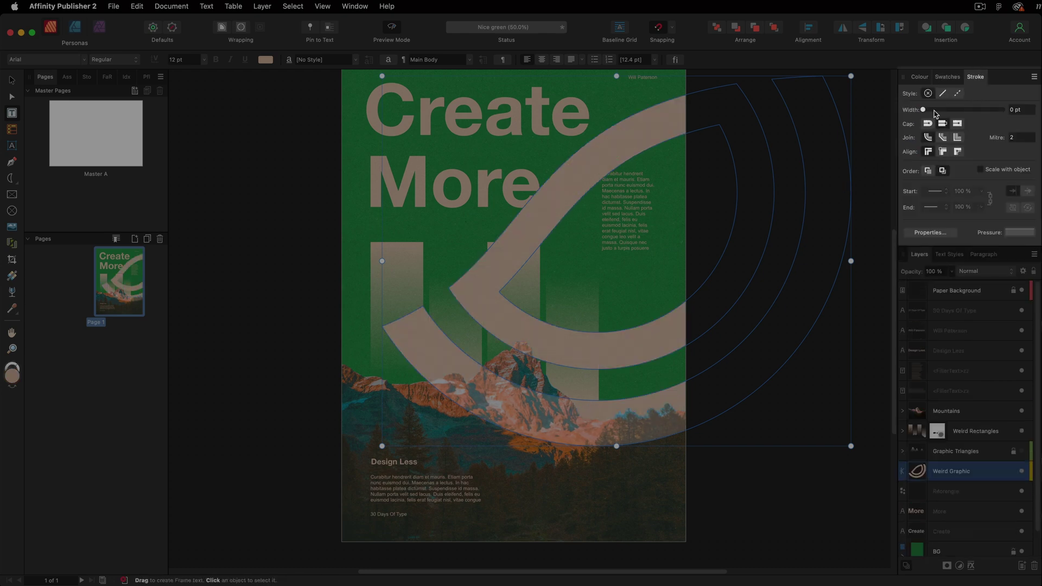
mouse_move(934, 111)
mouse_down()
mouse_move(980, 109)
mouse_move(935, 110)
mouse_up()
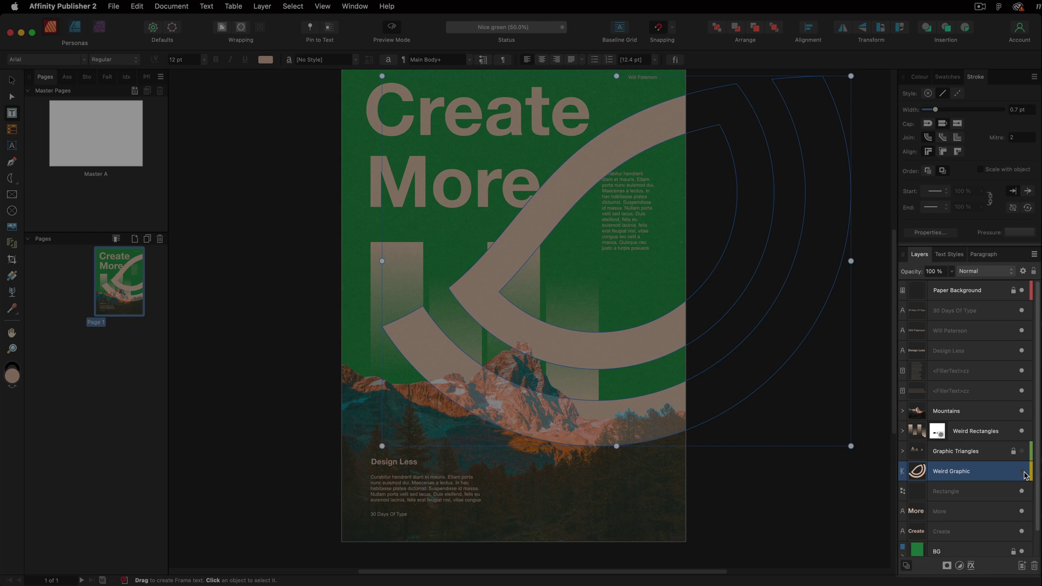
click(1023, 471)
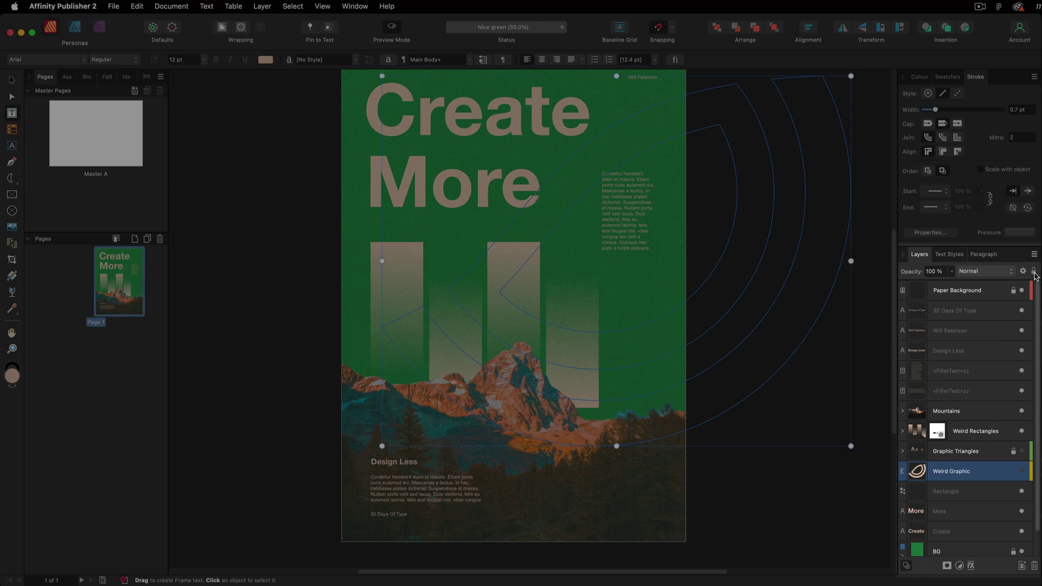
Step: Examine the type indicators of the art text, filler text and Mountains layers, and expand Graphic Triangles to select its middle triangle
click(957, 330)
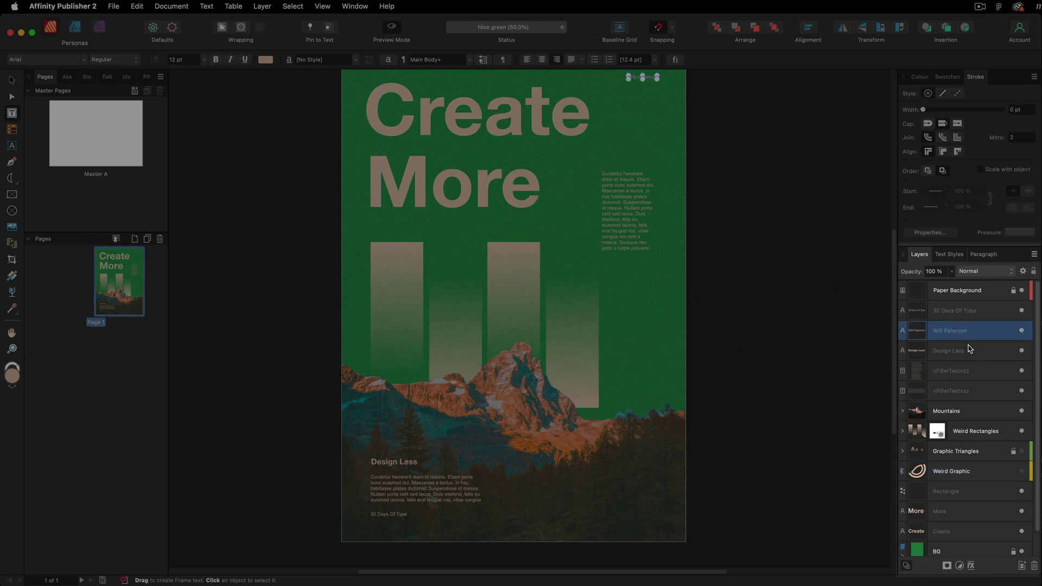
scroll(969, 370, down, 1)
click(967, 388)
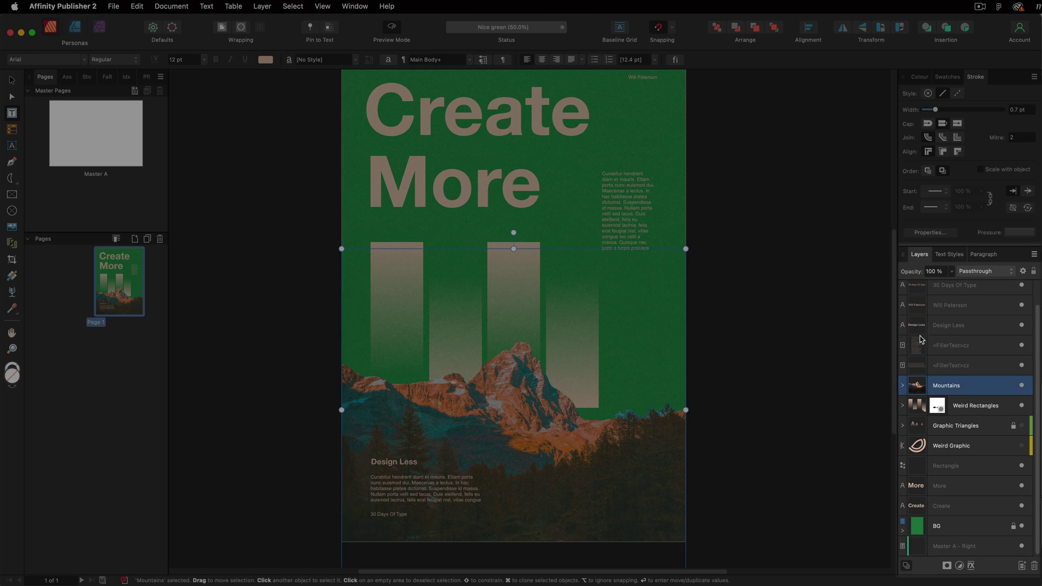
click(906, 324)
click(905, 307)
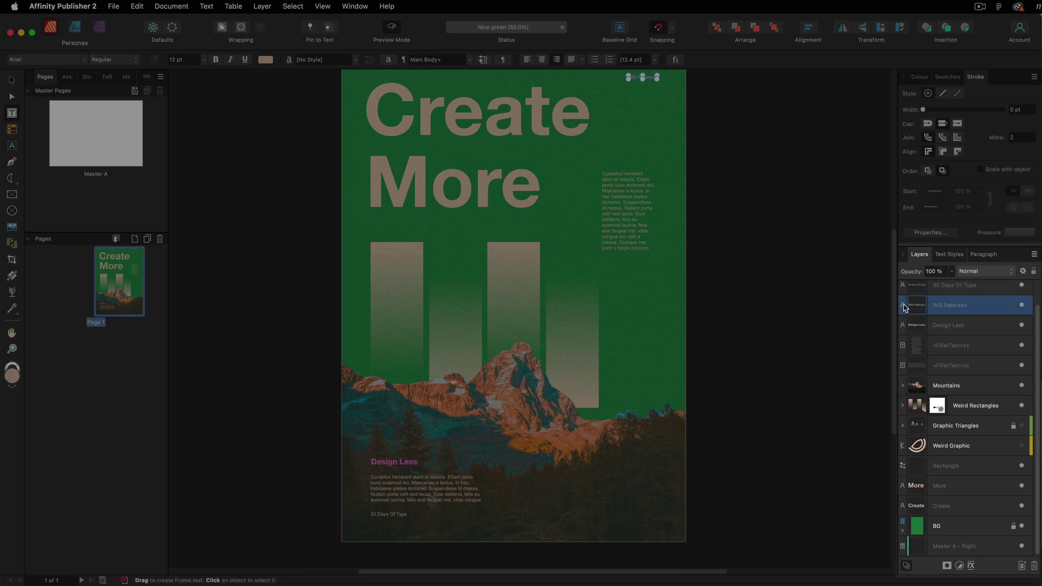
click(905, 348)
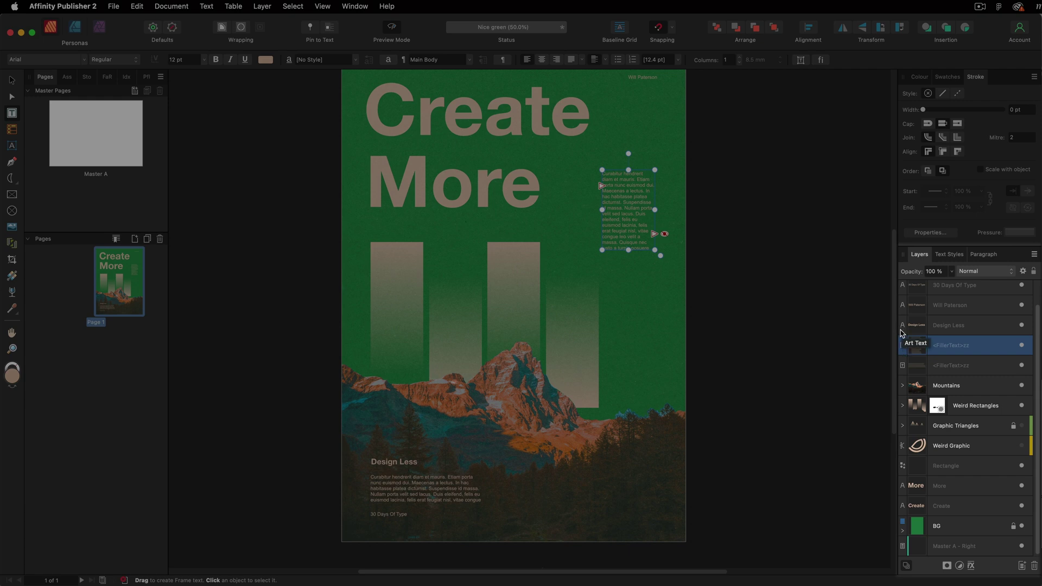
click(903, 426)
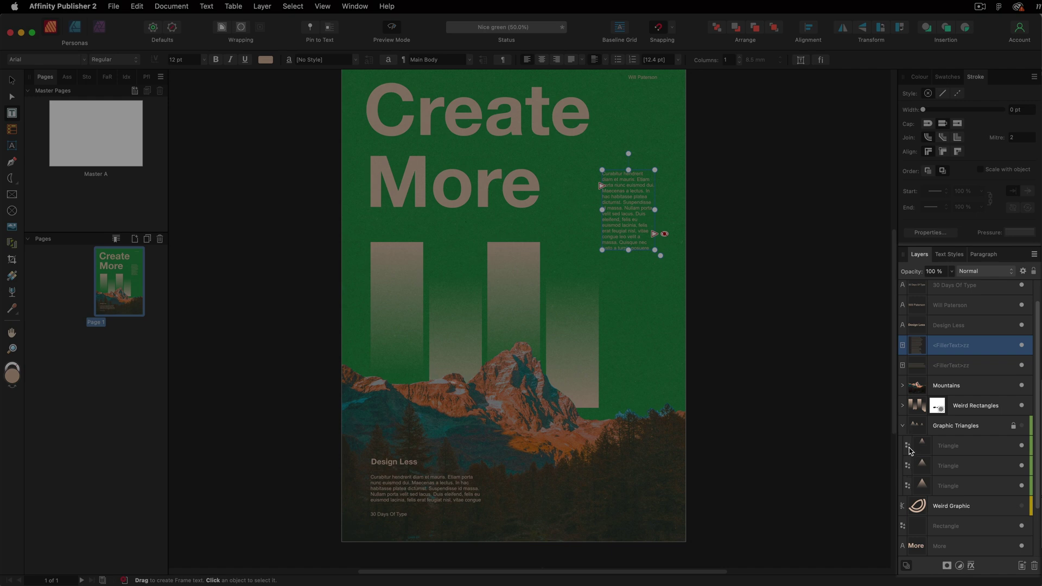
click(914, 461)
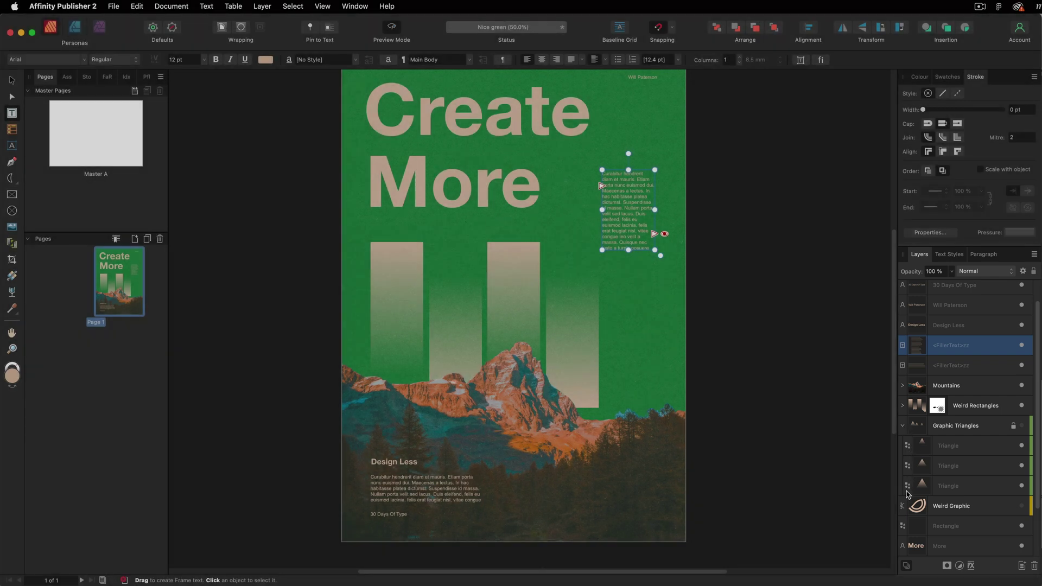
Step: Switch to the Designer Persona and dismiss the Artboard Tool notice on the blank untitled document
click(78, 30)
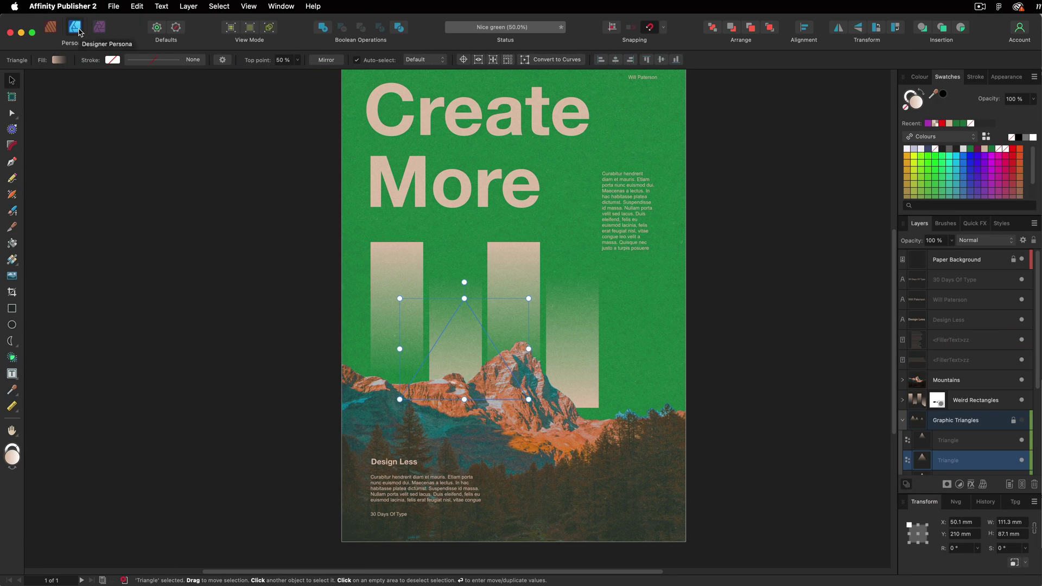
click(76, 28)
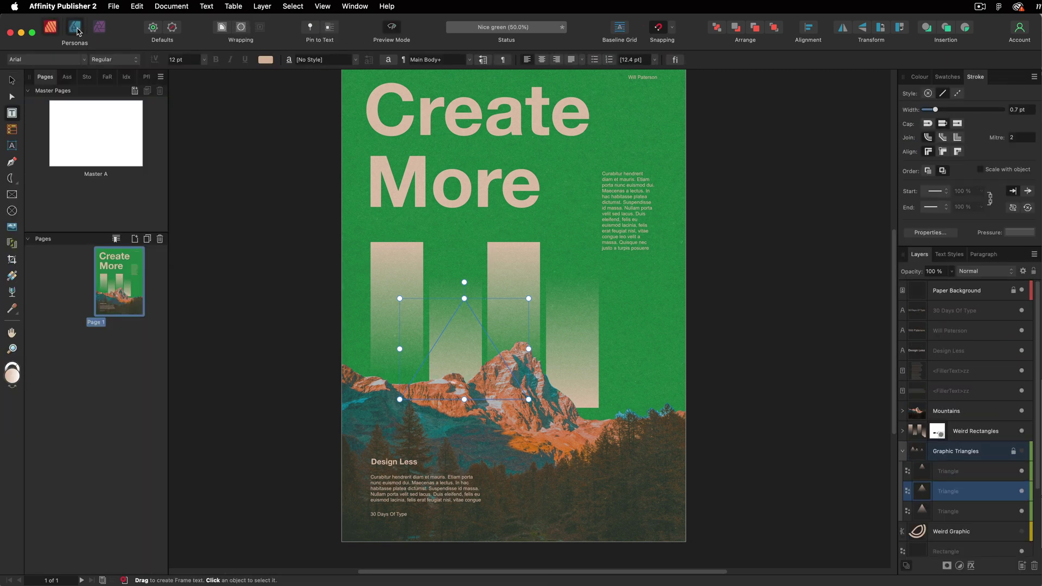
click(76, 28)
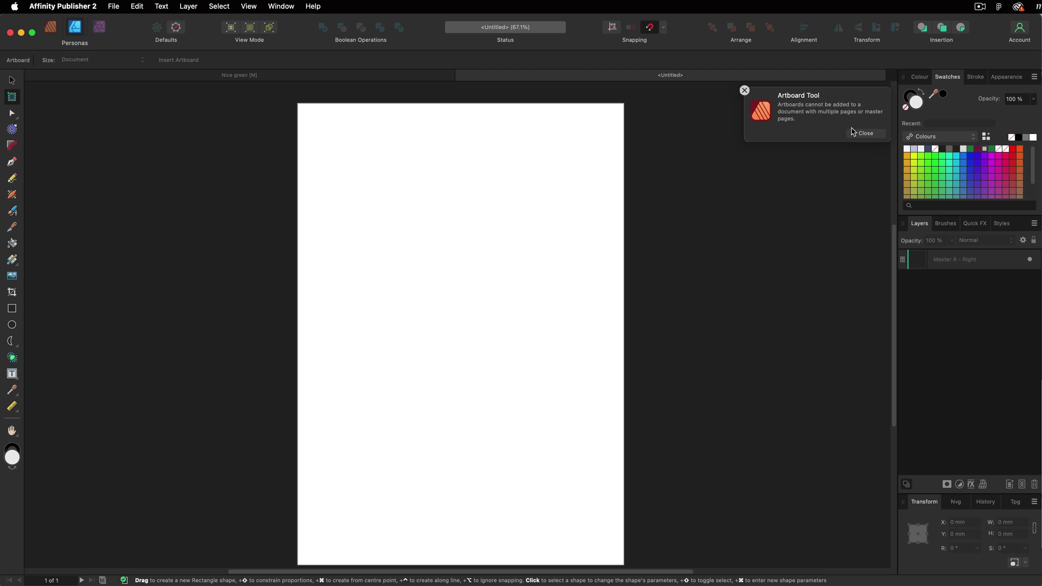
click(853, 135)
Step: Draw a square about 47 mm wide on the blank page, fill it blue and move it about 30 mm left
click(16, 117)
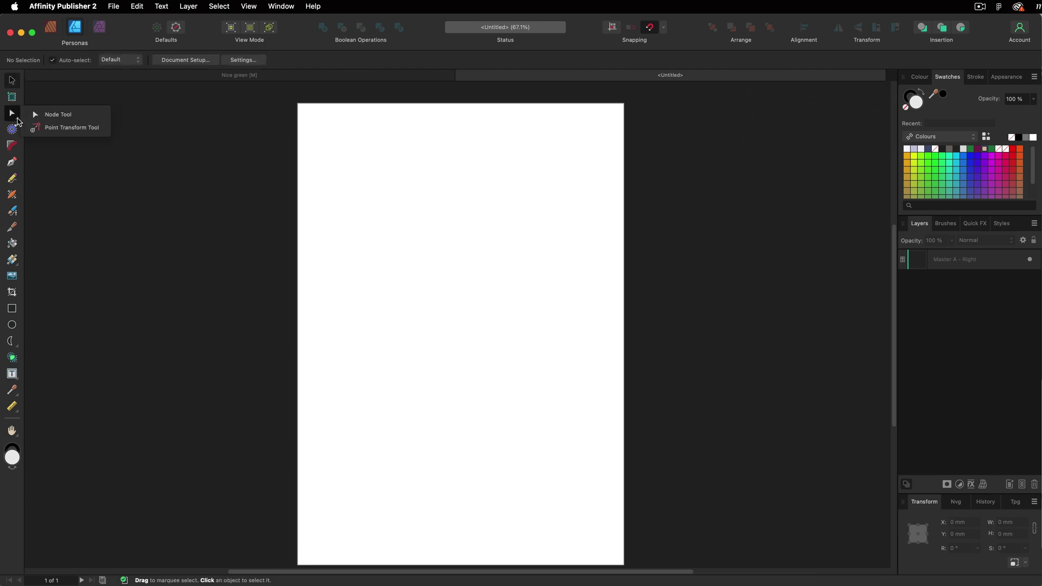
key(m)
drag(481, 282, 554, 354)
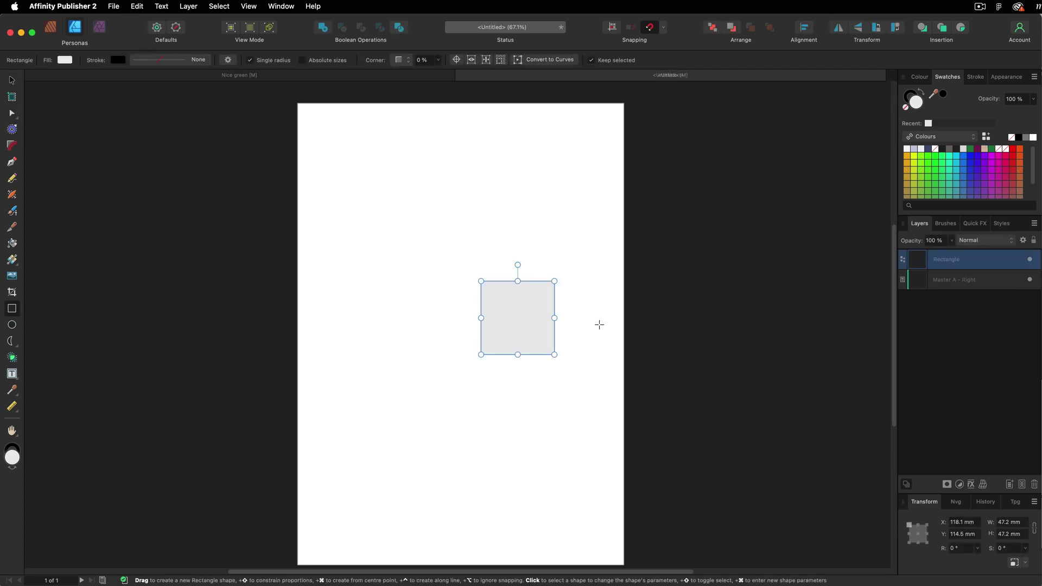
click(965, 162)
drag(515, 320, 469, 314)
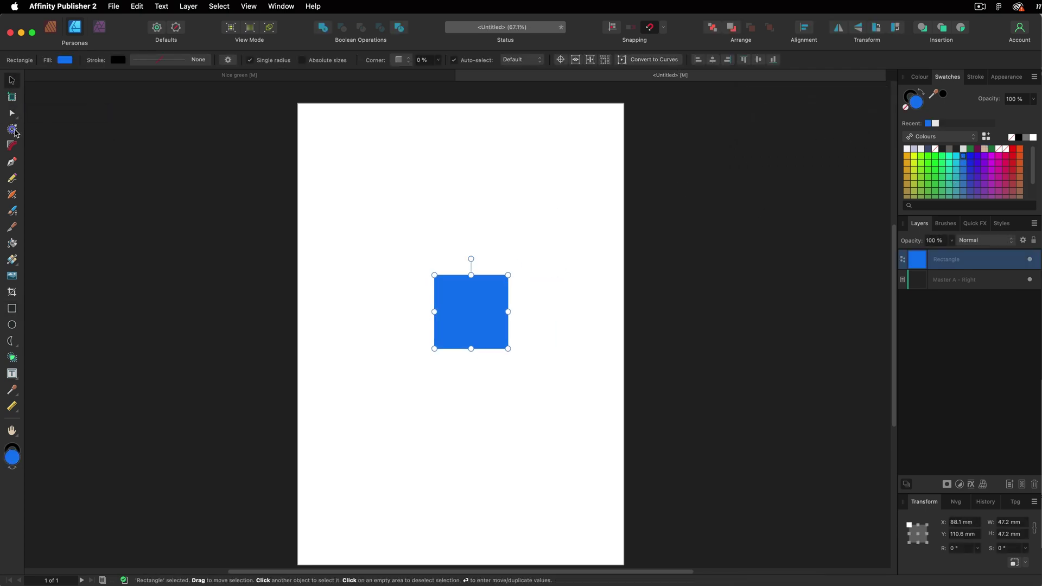
Step: Clone the blue square with the Contour tool and offset the near-white copy inwards so a blue border surrounds it
click(15, 132)
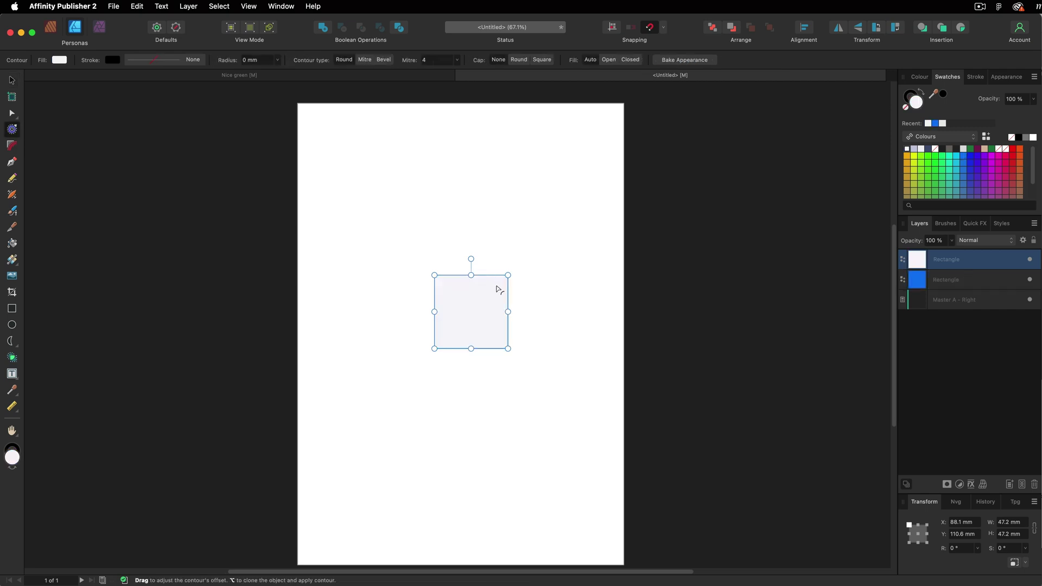
mouse_move(497, 289)
mouse_down()
mouse_move(472, 310)
mouse_move(496, 305)
mouse_move(512, 279)
mouse_move(488, 304)
mouse_up()
key(v)
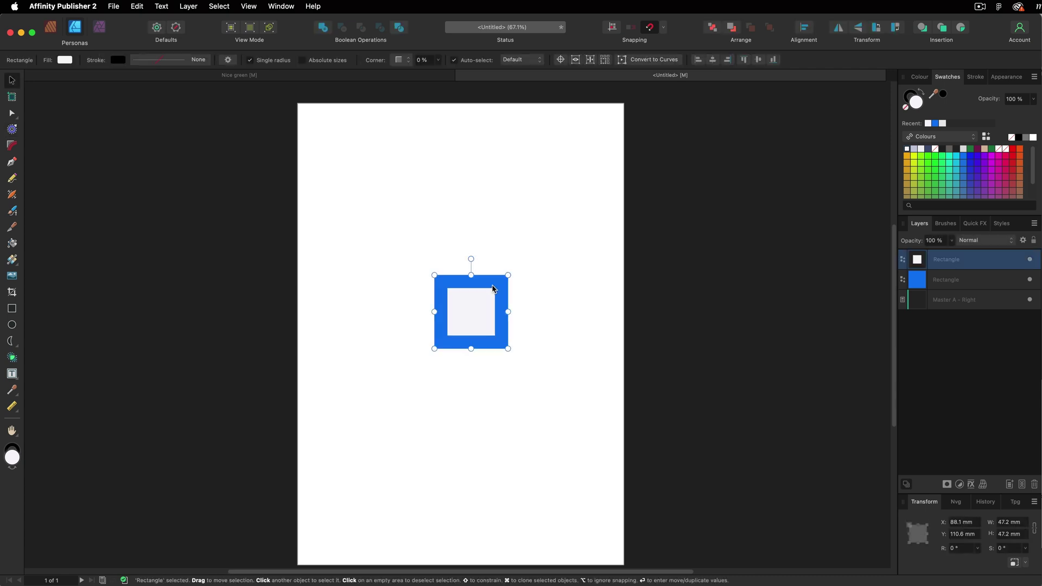
Step: Try rounding the inner square's corners with the Corner Tool and undo the rounding
click(11, 145)
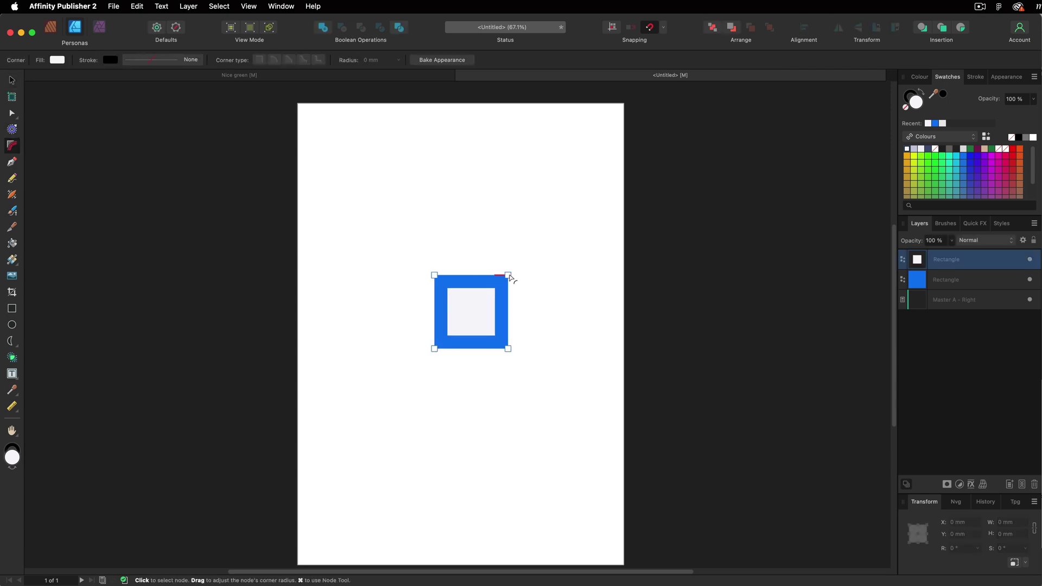
drag(508, 275, 435, 349)
key(super+z)
key(super+z)
key(super+z)
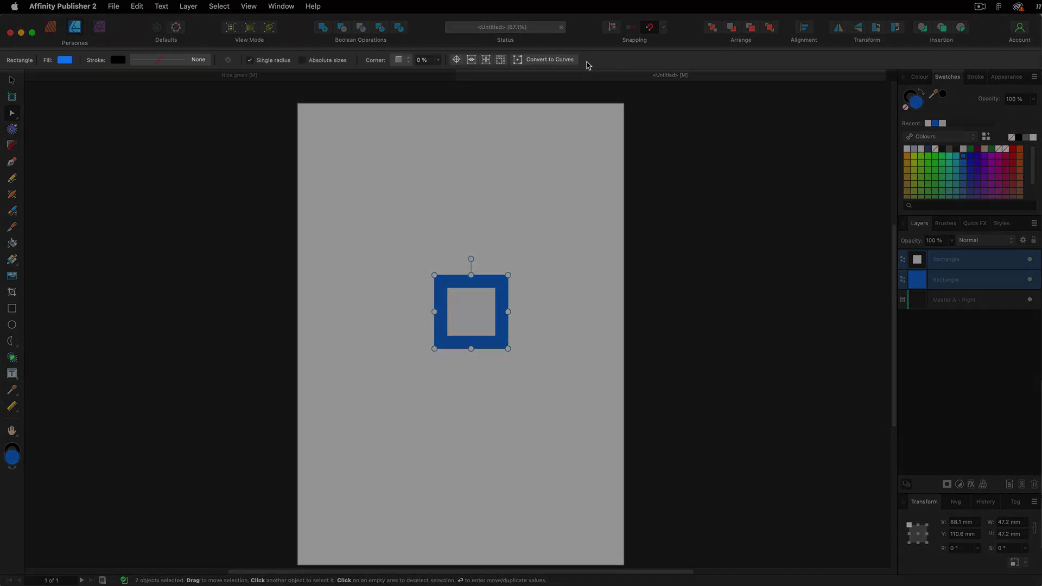
Step: Select both squares, try rounded corners on them with the Node Tool and return the corner radius to 0%
click(555, 308)
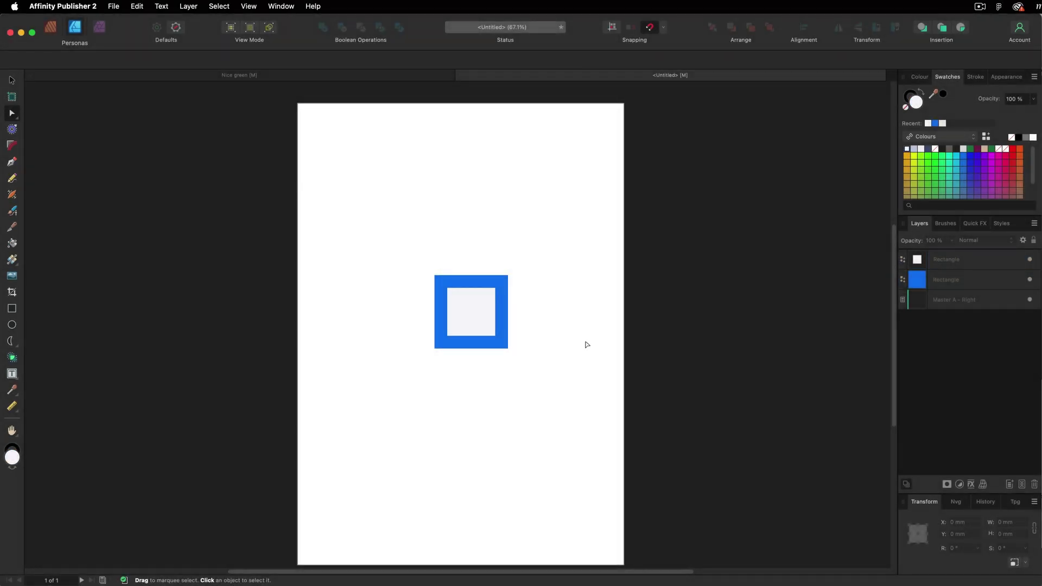
key(v)
drag(521, 253, 402, 429)
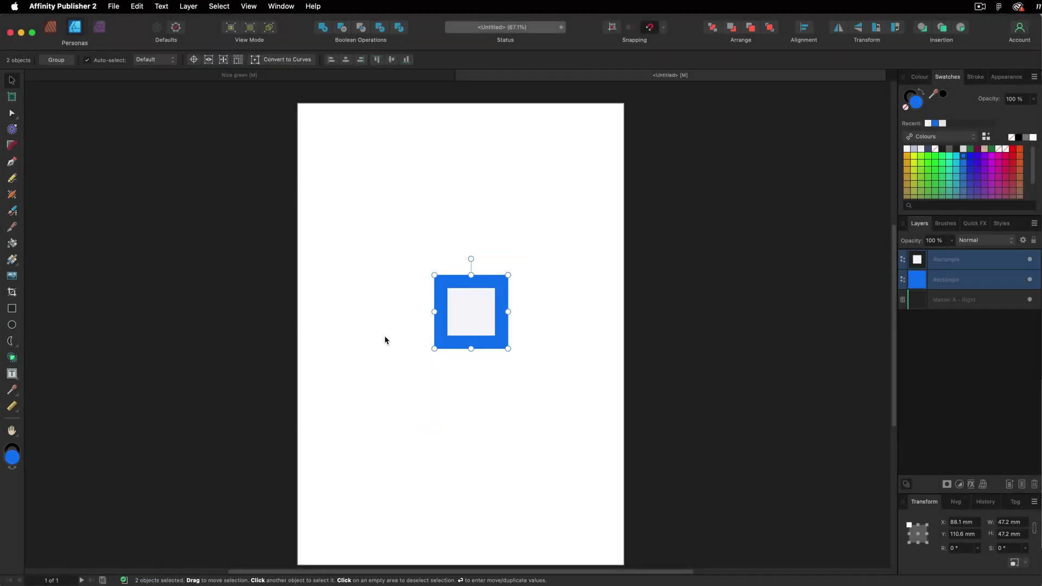
click(12, 114)
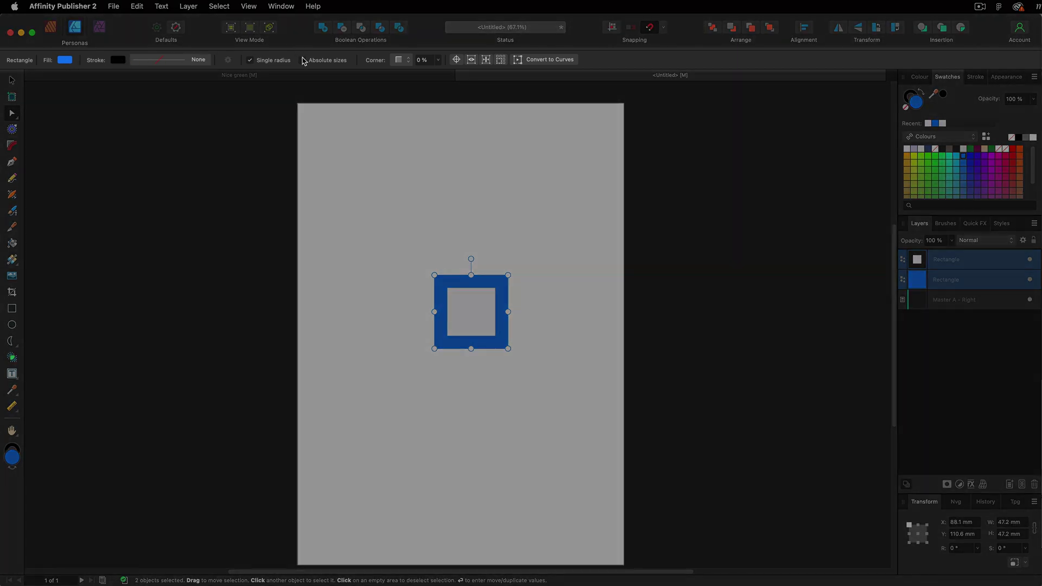
click(435, 61)
drag(477, 72, 414, 89)
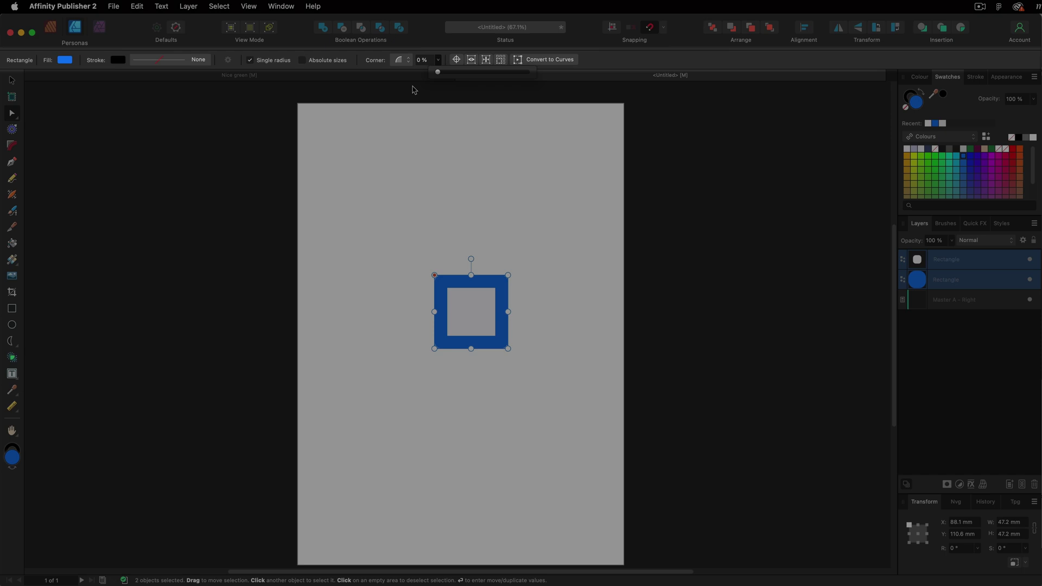
Step: Convert both squares to curves
click(541, 60)
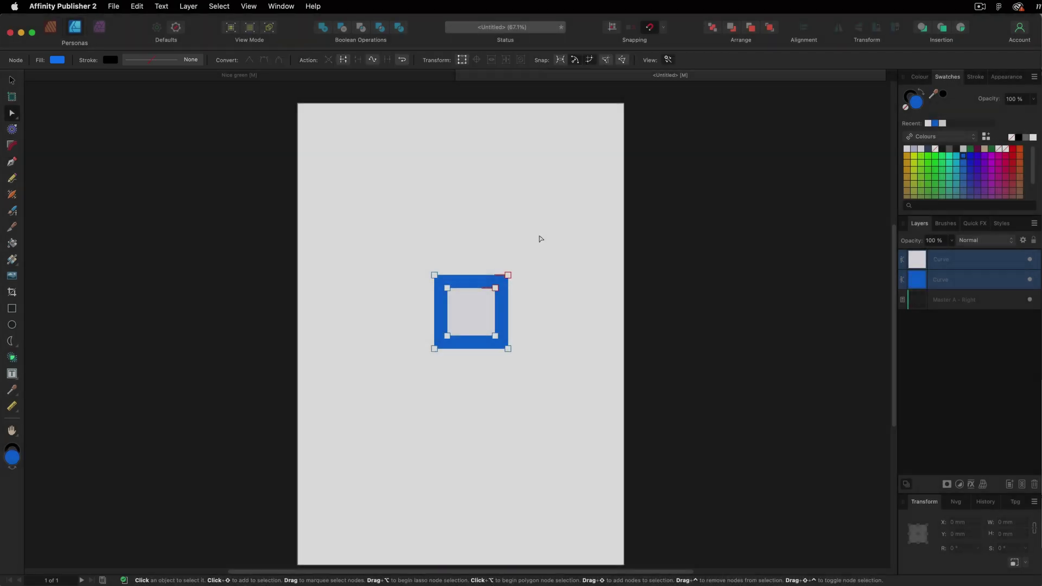
key(super+z)
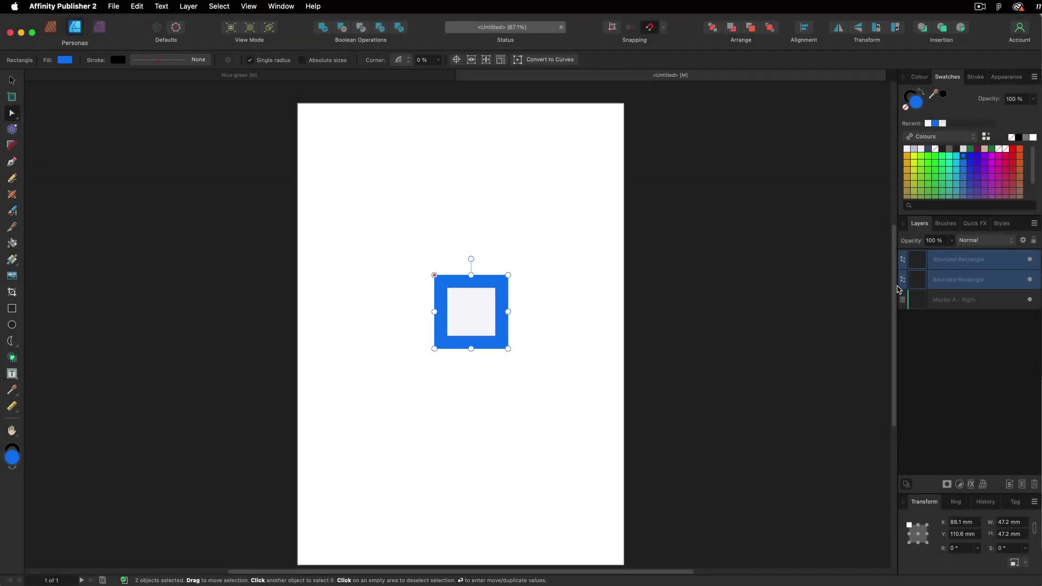
click(560, 65)
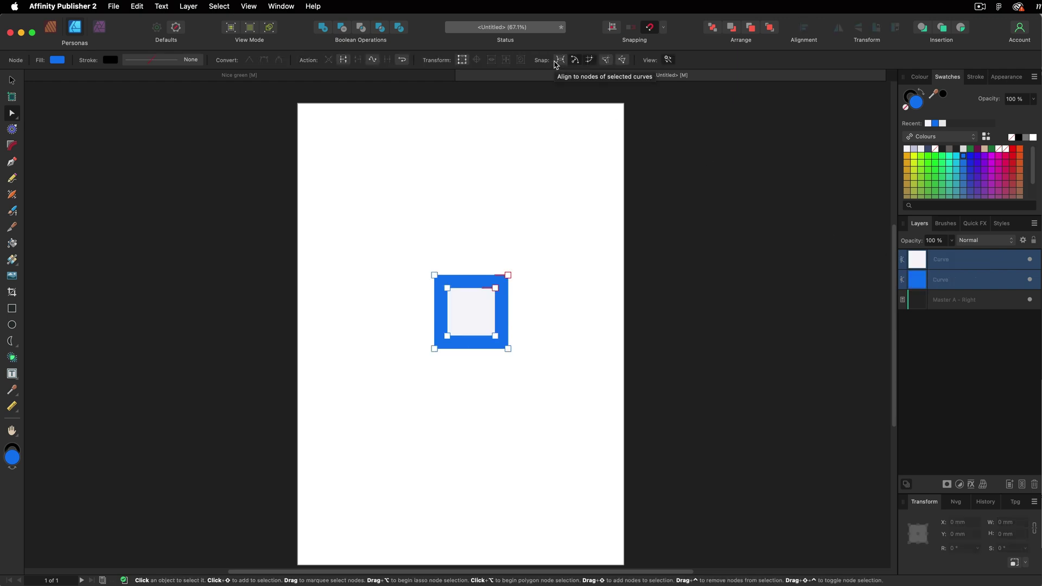
key(v)
Step: Draw an open curve above the squares with the Pen tool and lengthen the handle of its left end node
click(11, 163)
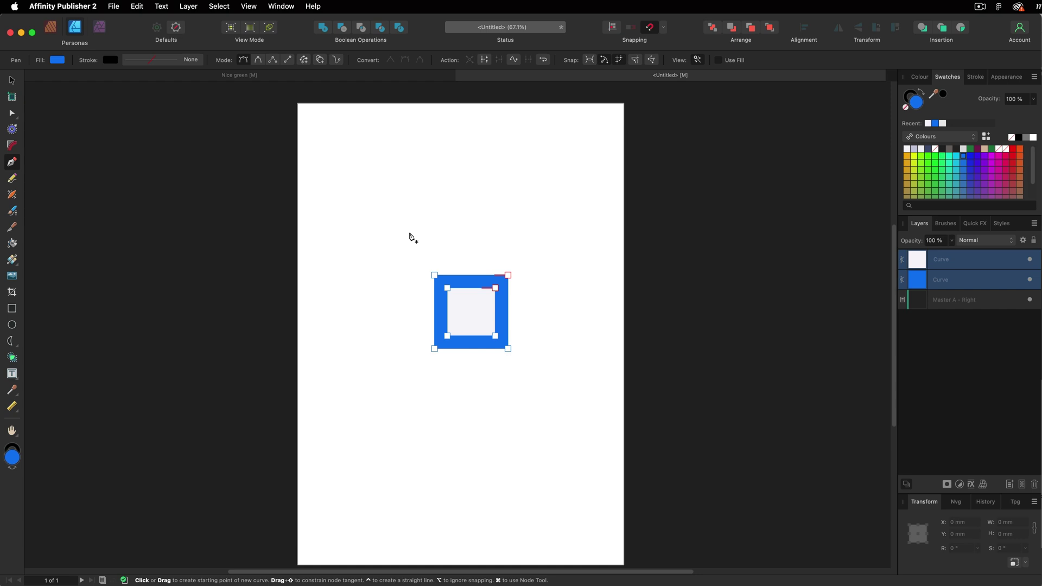
drag(367, 259, 366, 273)
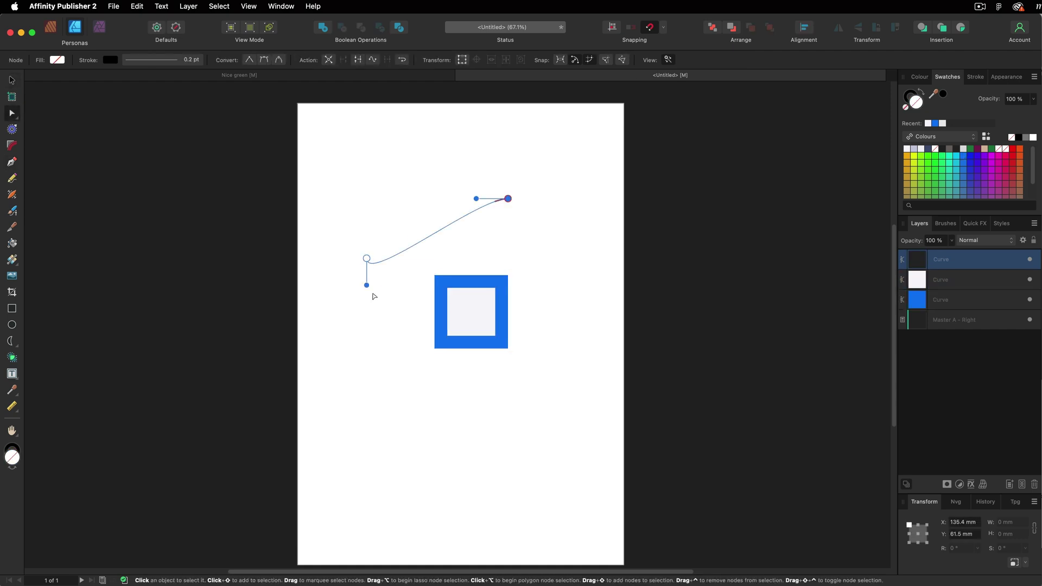
drag(366, 285, 367, 307)
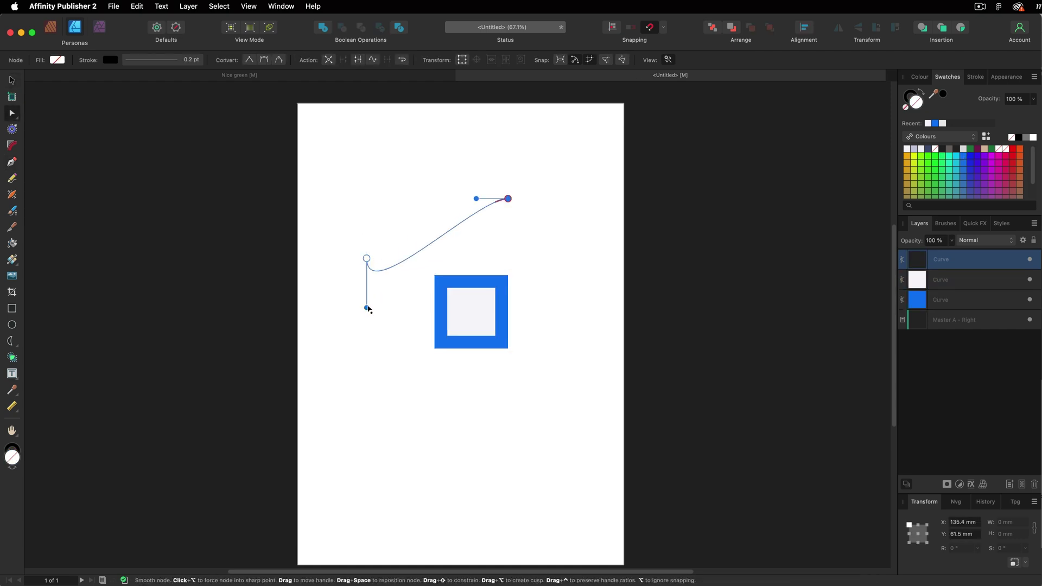
click(270, 195)
key(v)
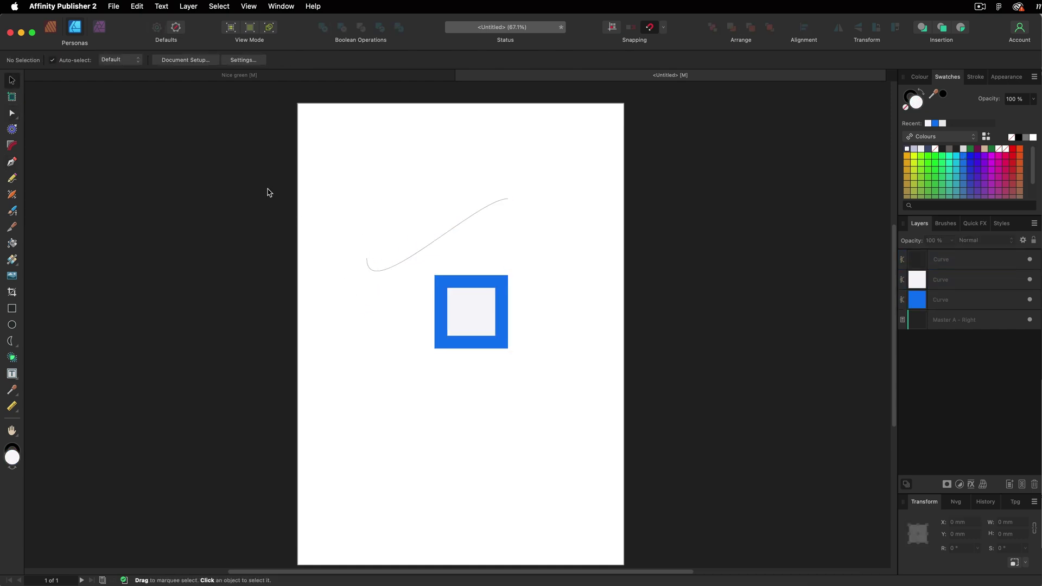
Step: Examine the Tools section of the application settings, including the tool handle size options, and close the settings
click(244, 60)
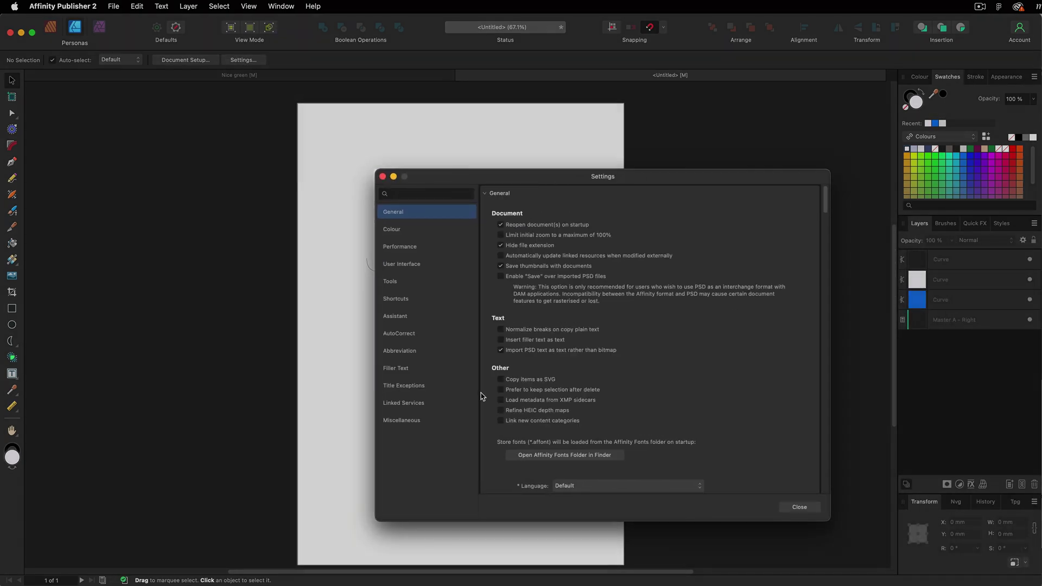
click(390, 281)
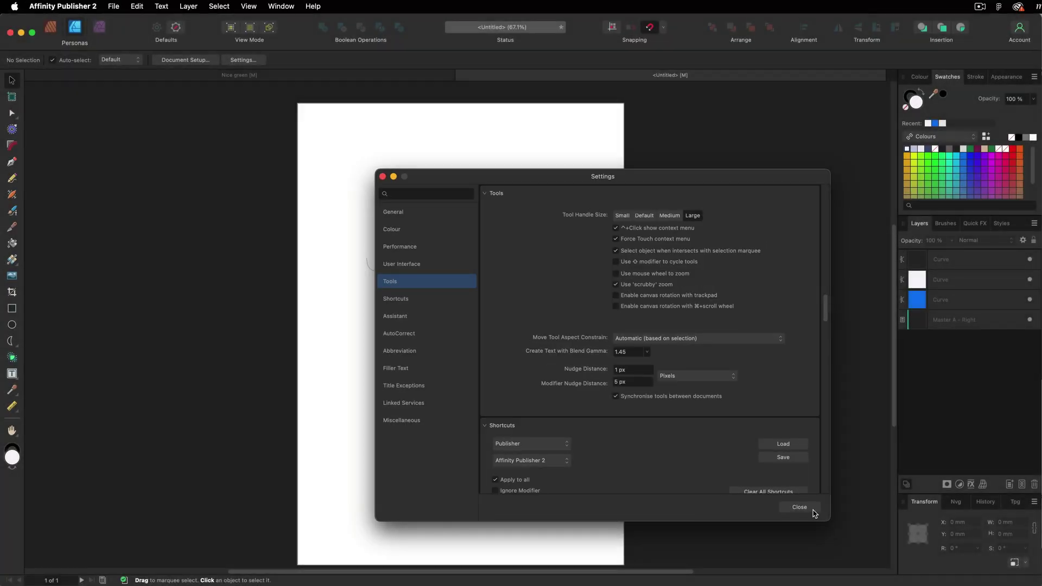
click(800, 508)
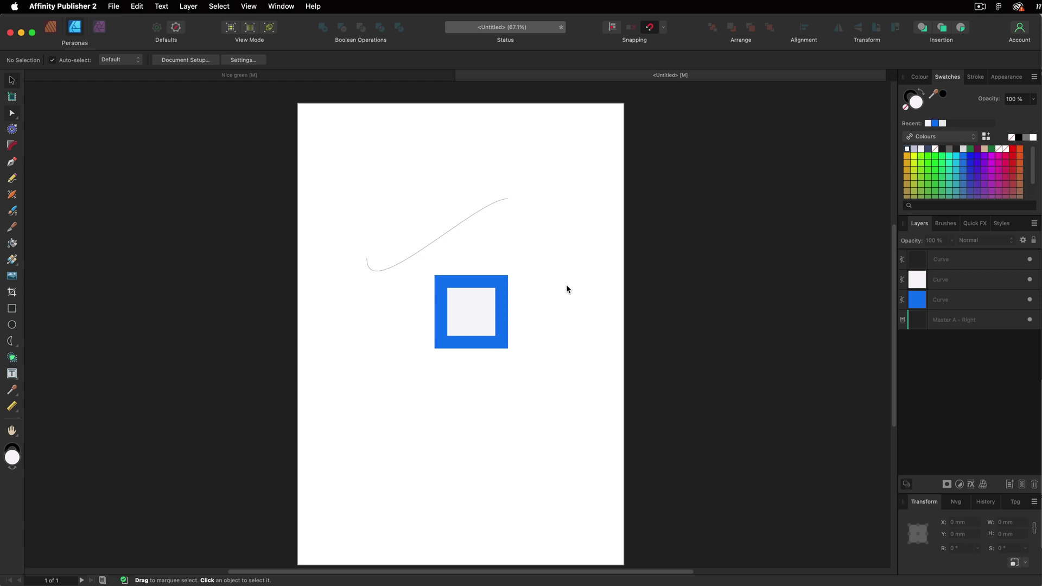
Step: Try a freehand Pencil stroke in the empty area below the squares and undo it
drag(565, 284, 488, 335)
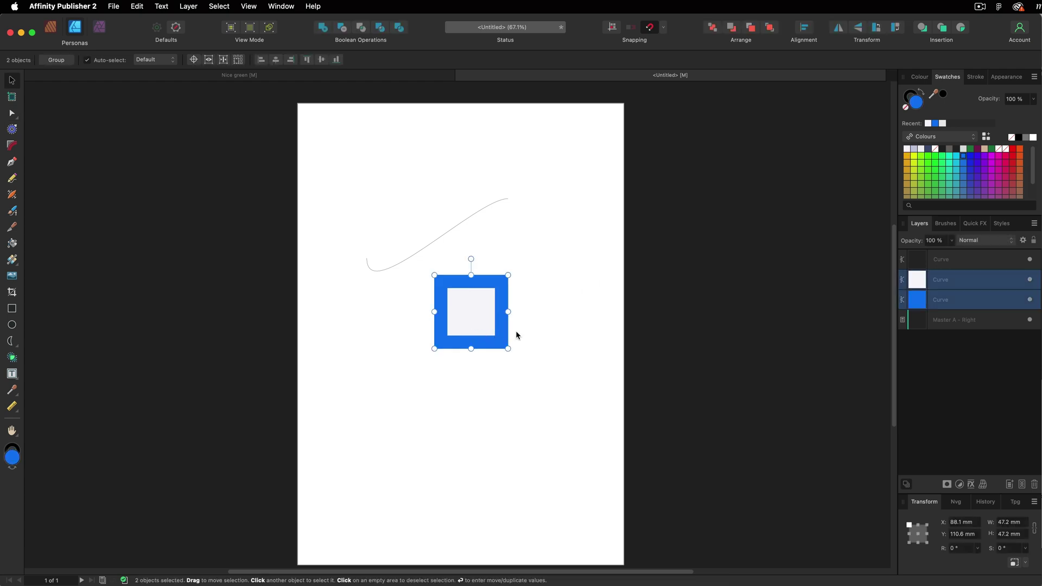
drag(560, 292, 457, 350)
scroll(516, 408, up, 5)
key(n)
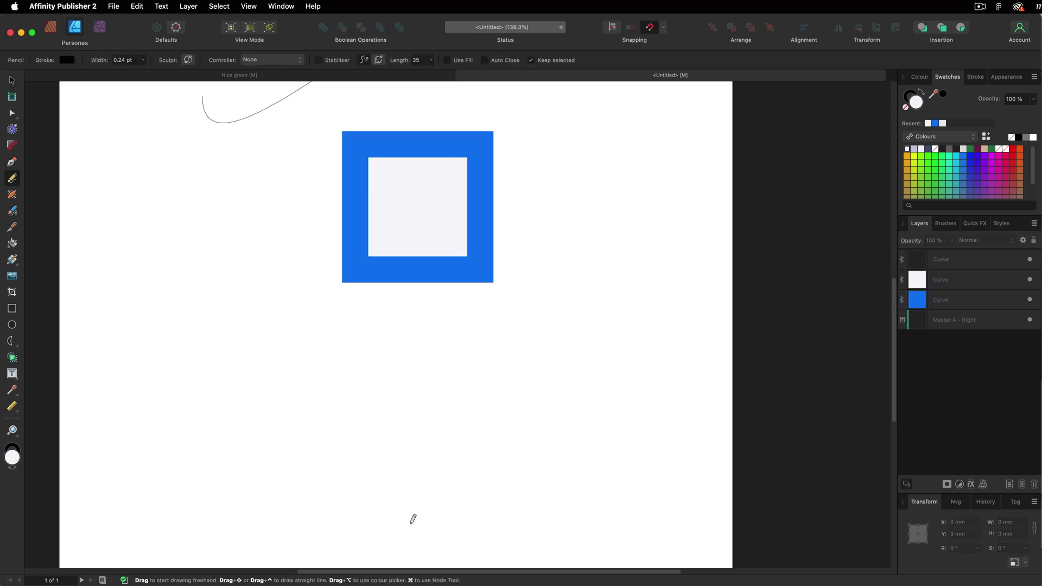
mouse_move(386, 522)
mouse_down()
mouse_move(524, 342)
mouse_move(562, 431)
mouse_up()
key(super+z)
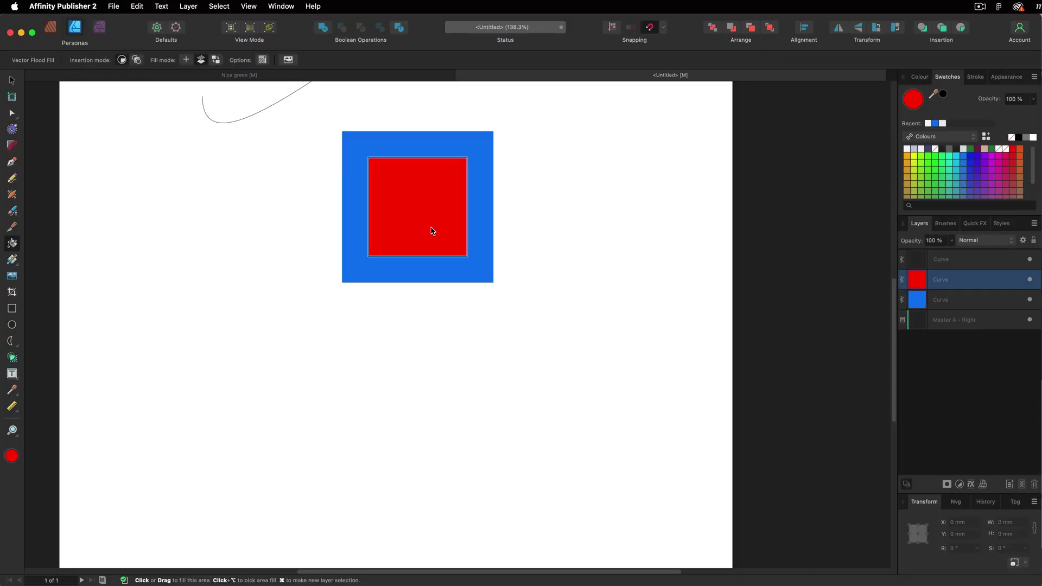
Step: Try a red Vector Flood Fill on the inner square
click(423, 199)
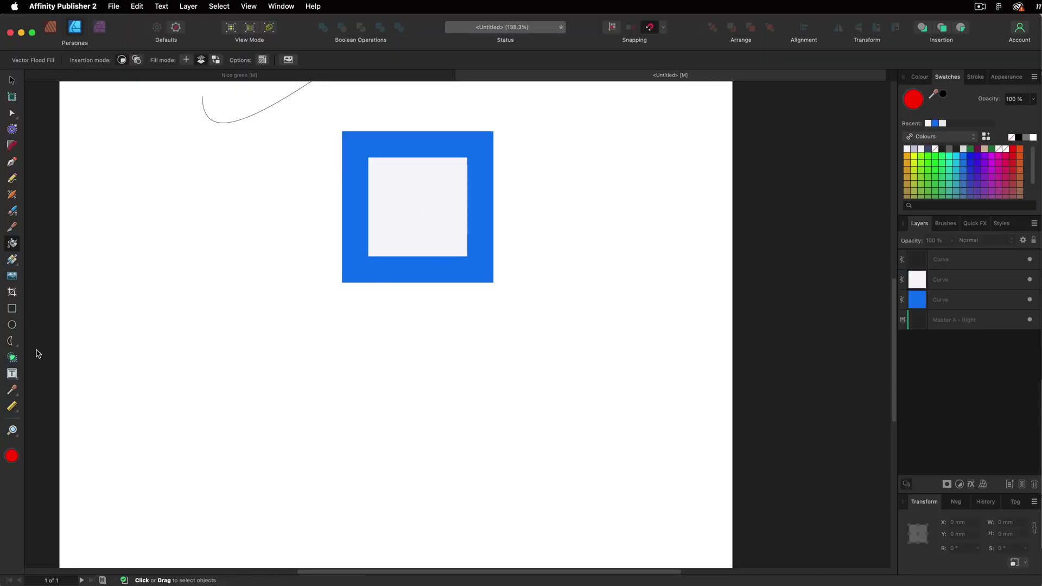
key(v)
drag(184, 312, 607, 172)
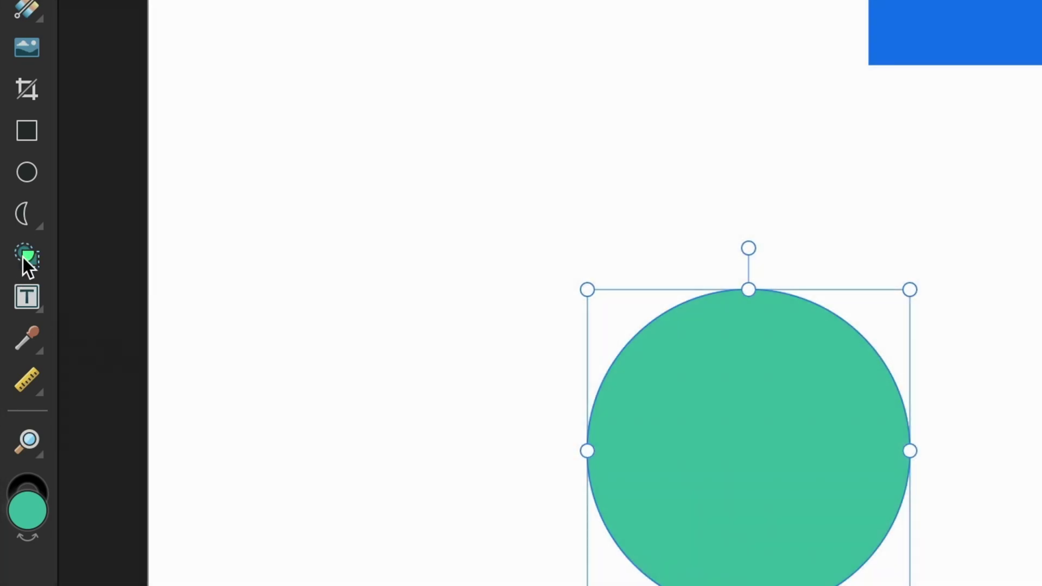
Step: Duplicate the green circle about 24 mm to its right so the two circles overlap
click(471, 447)
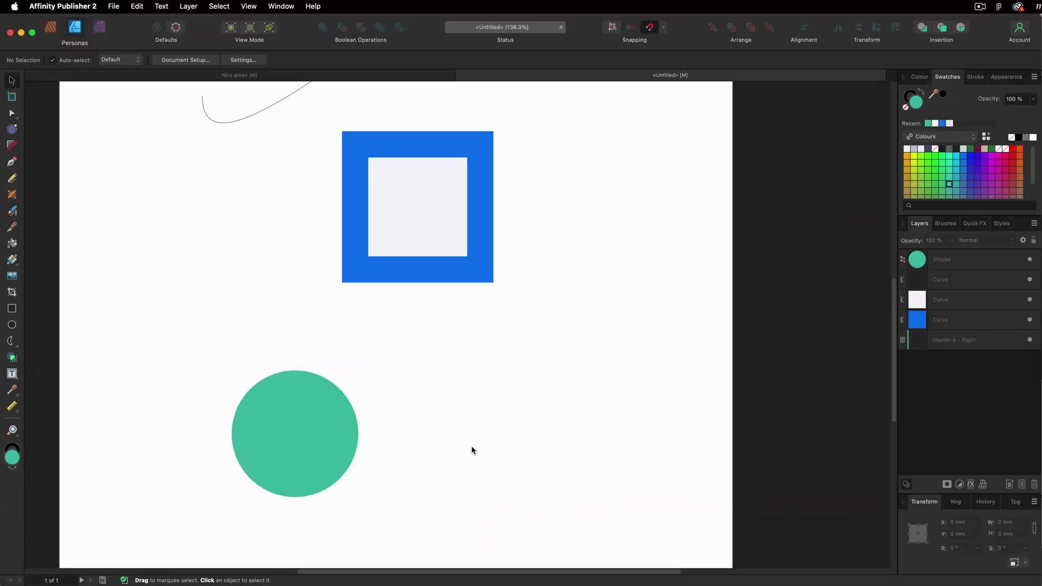
click(288, 438)
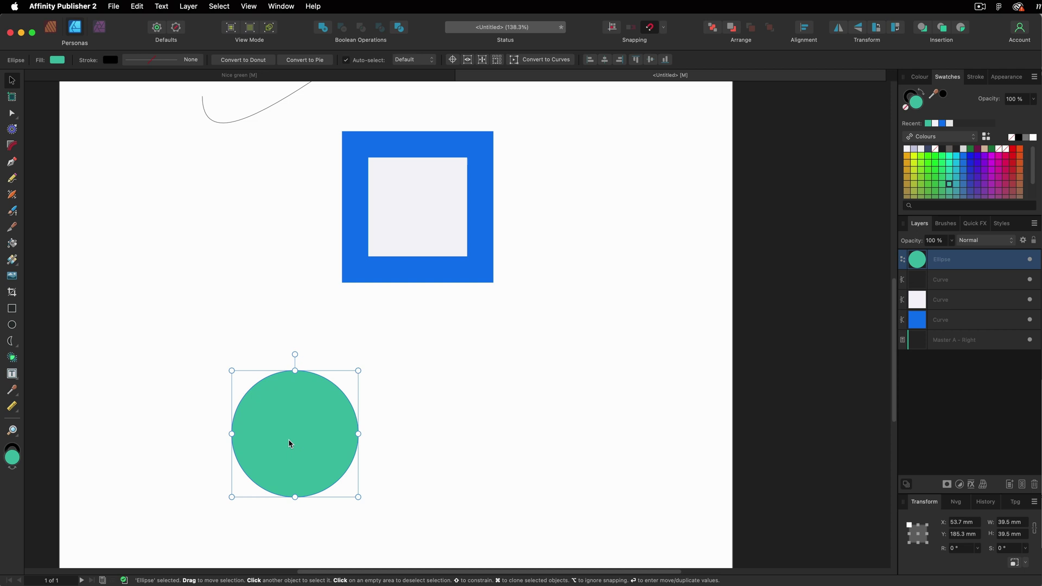
mouse_move(293, 439)
mouse_down()
mouse_move(348, 440)
mouse_move(253, 433)
mouse_move(397, 444)
mouse_move(356, 444)
mouse_move(367, 442)
mouse_up()
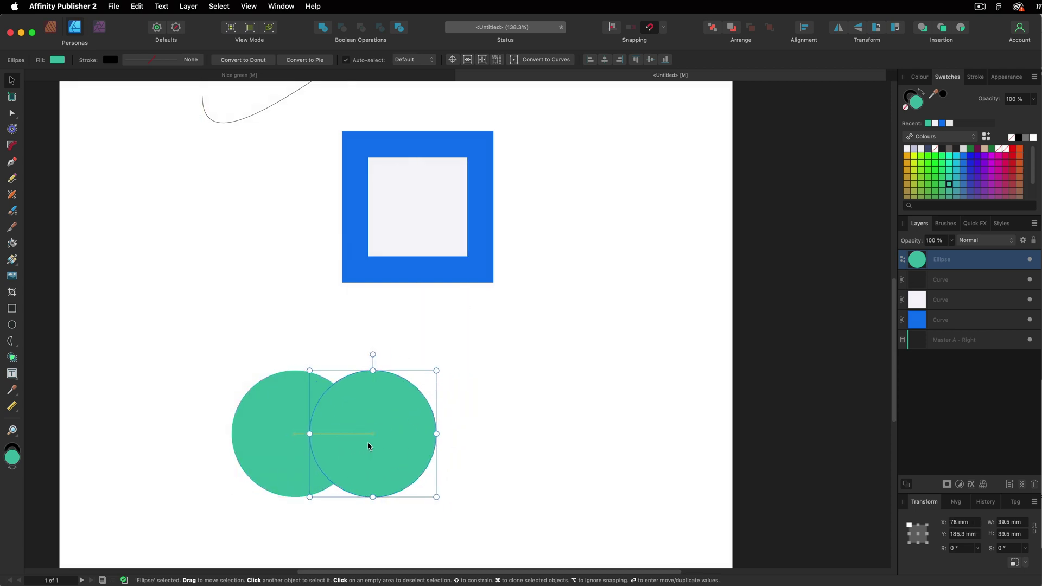
Step: Subtract the outer parts of the two overlapping green circles with the Shape Builder tool
drag(481, 362, 314, 440)
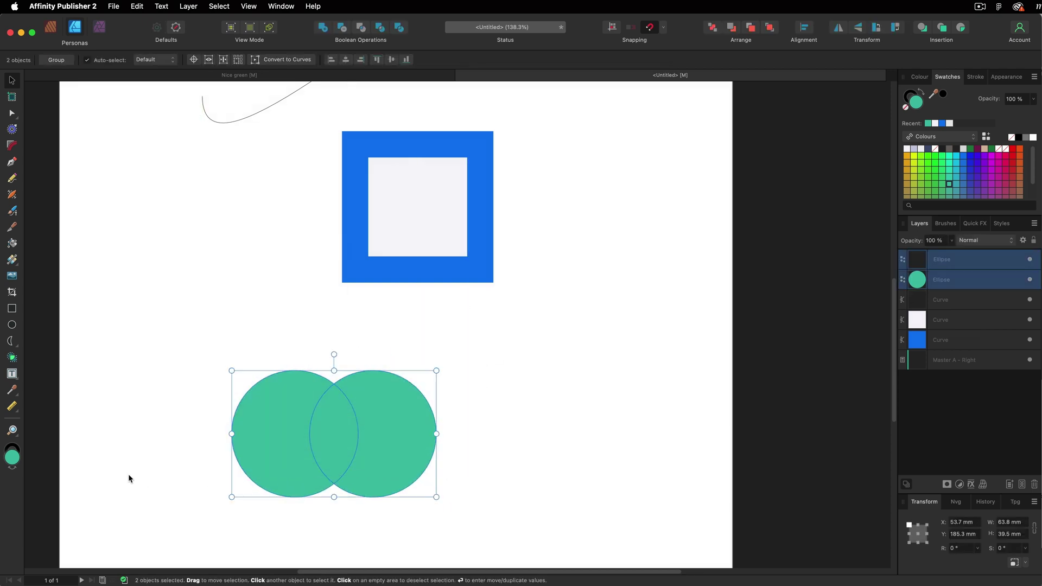
click(13, 357)
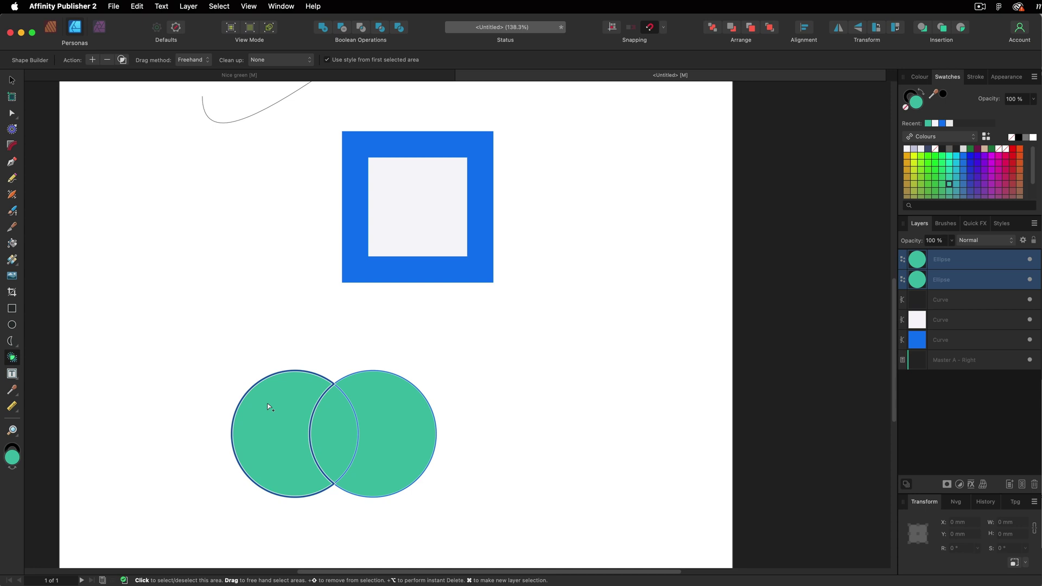
click(109, 61)
drag(297, 312, 290, 403)
drag(413, 343, 405, 418)
key(v)
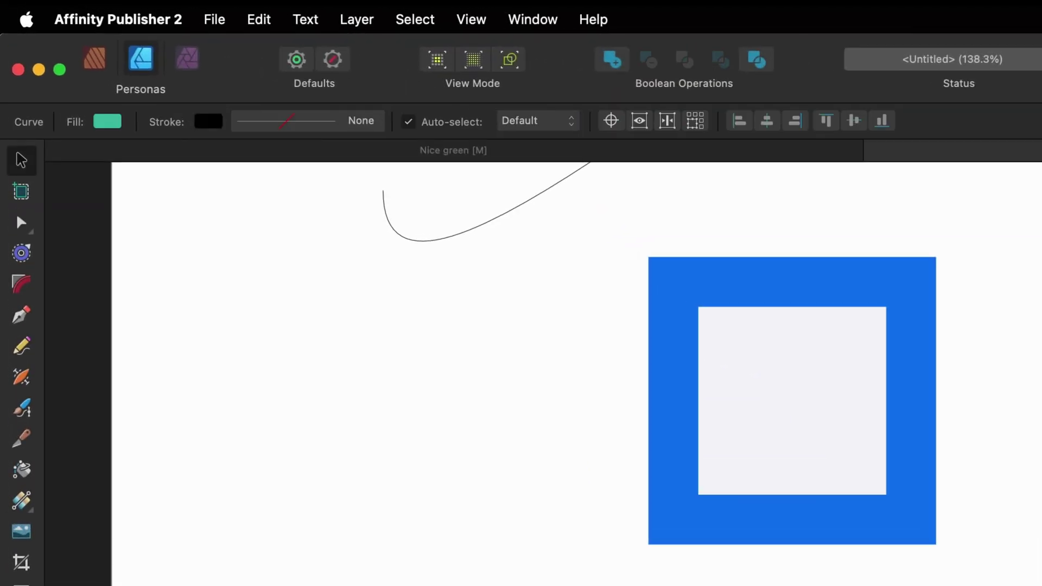
Step: Switch to the Nice green poster document and enter the Photo persona
drag(358, 467, 449, 467)
click(489, 510)
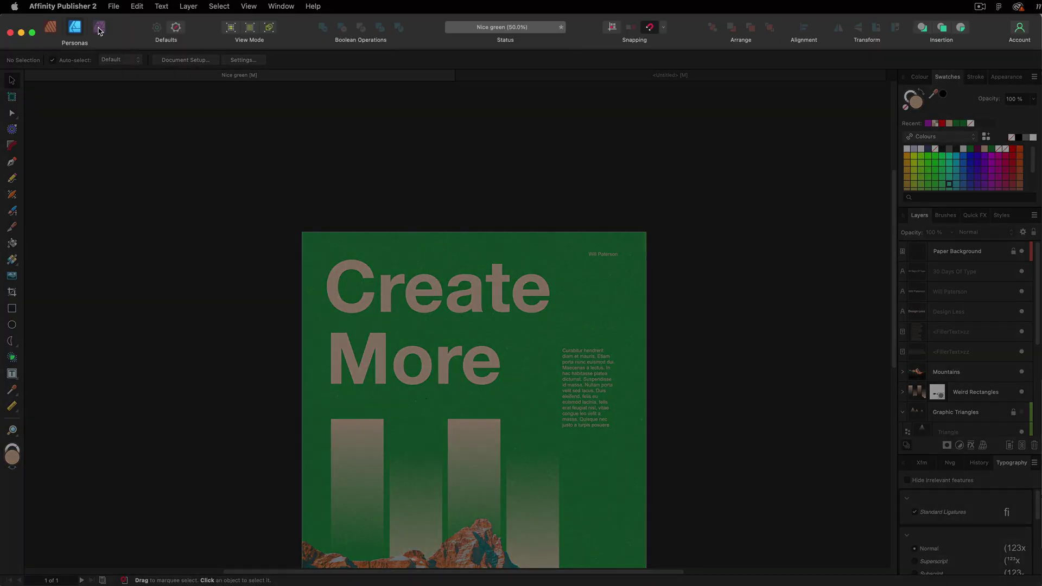
click(99, 27)
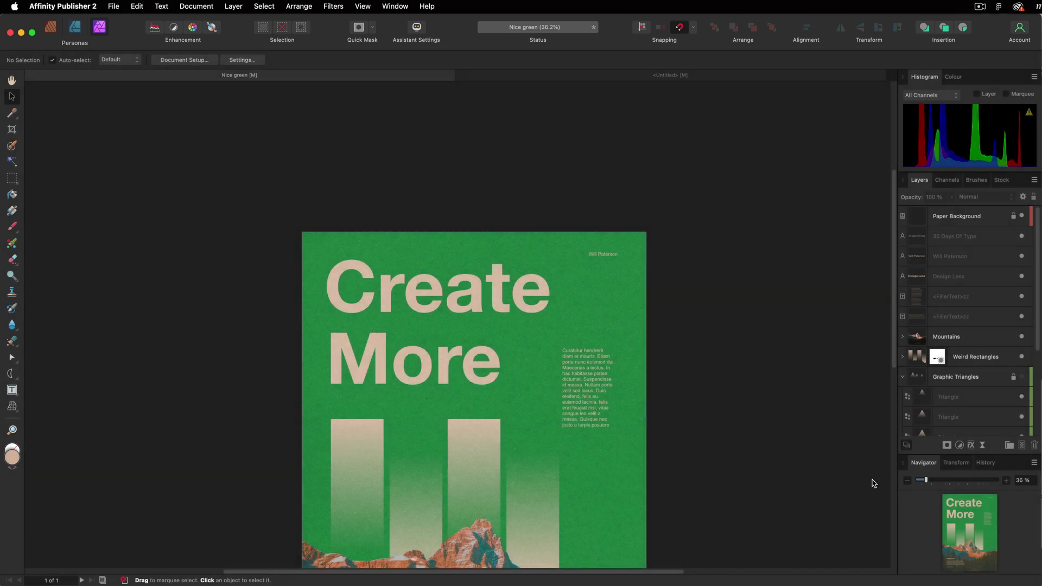
scroll(709, 267, down, 5)
key(z)
drag(635, 288, 496, 303)
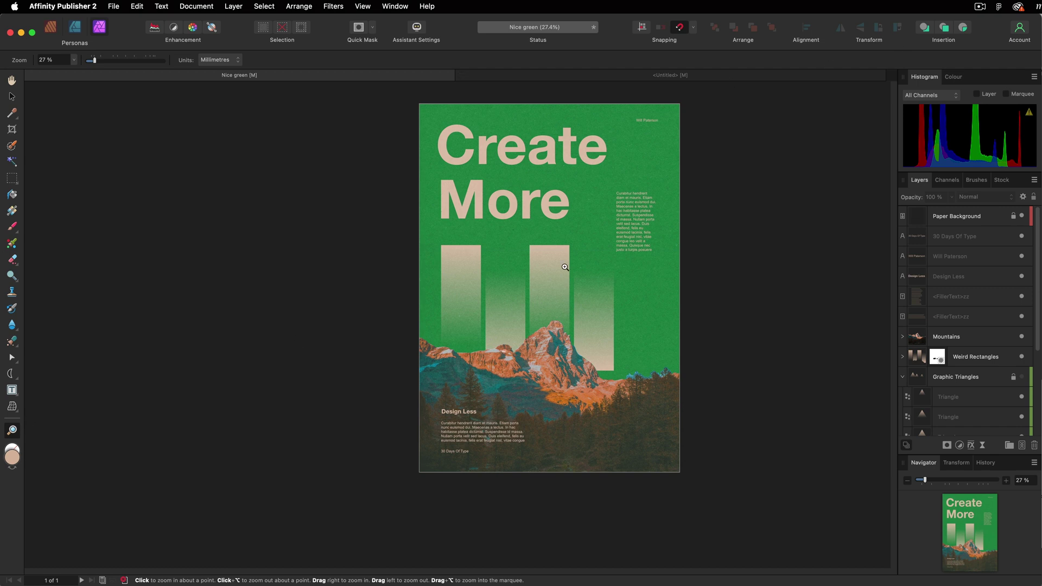
Step: Look through the poster's colour channels and the Basic brushes, and examine the 64 px Round Brush's settings
click(937, 182)
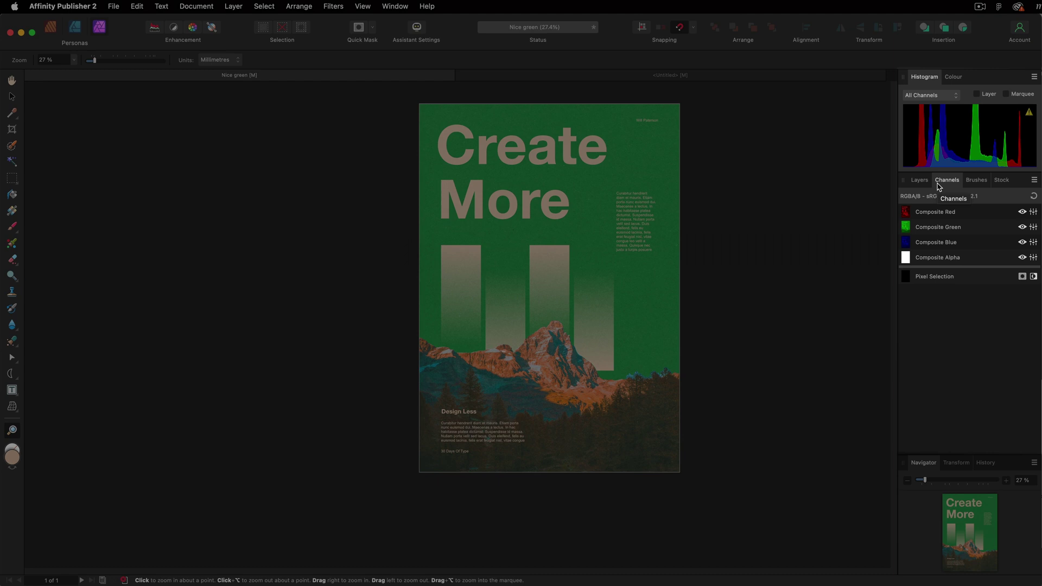
click(976, 184)
scroll(967, 325, down, 3)
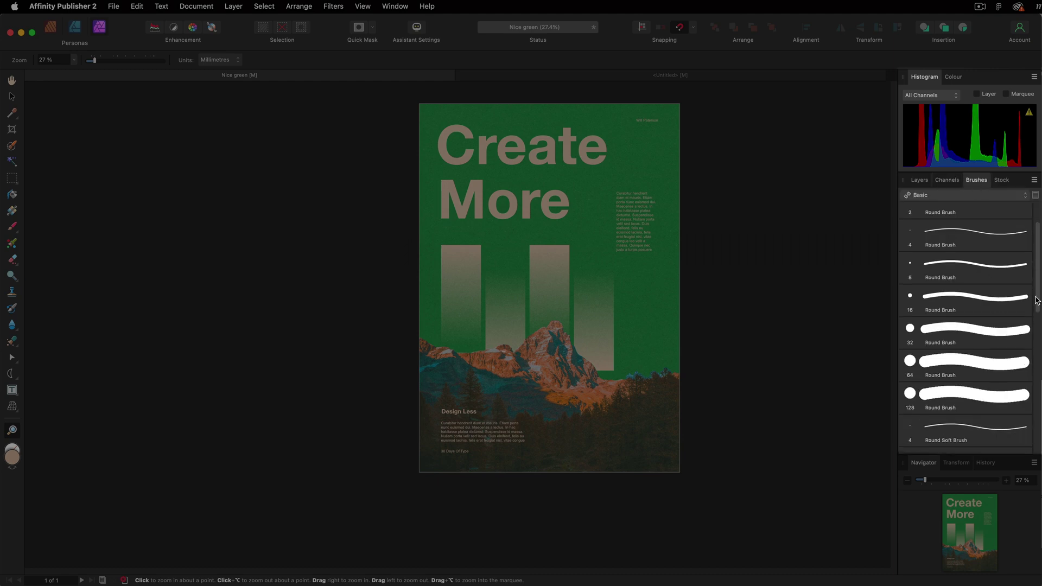
click(972, 362)
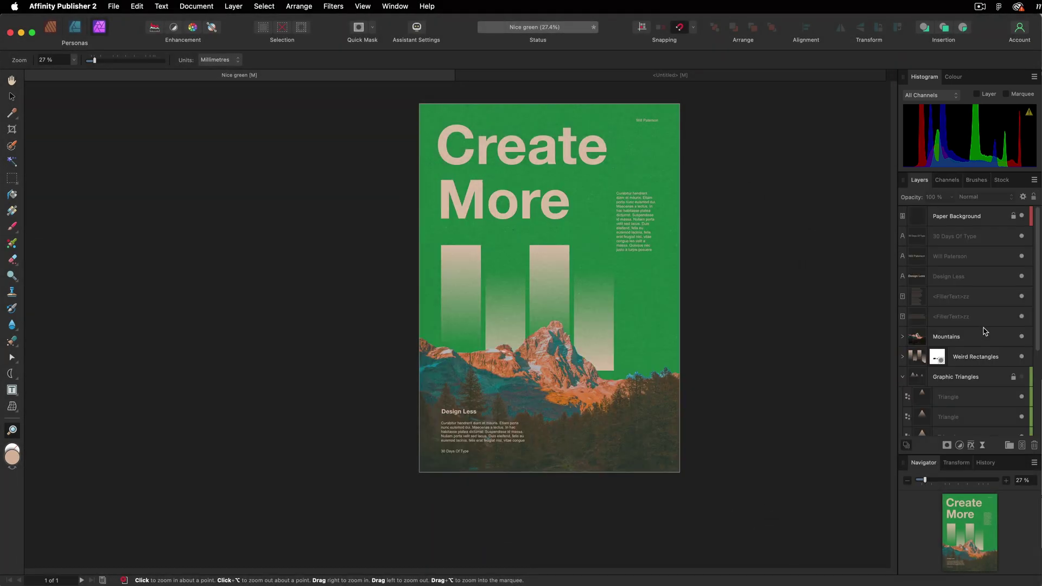
Step: Return to the poster's layers and select the Weird Rectangles group, followed by the Design Less text layer
click(989, 416)
click(987, 357)
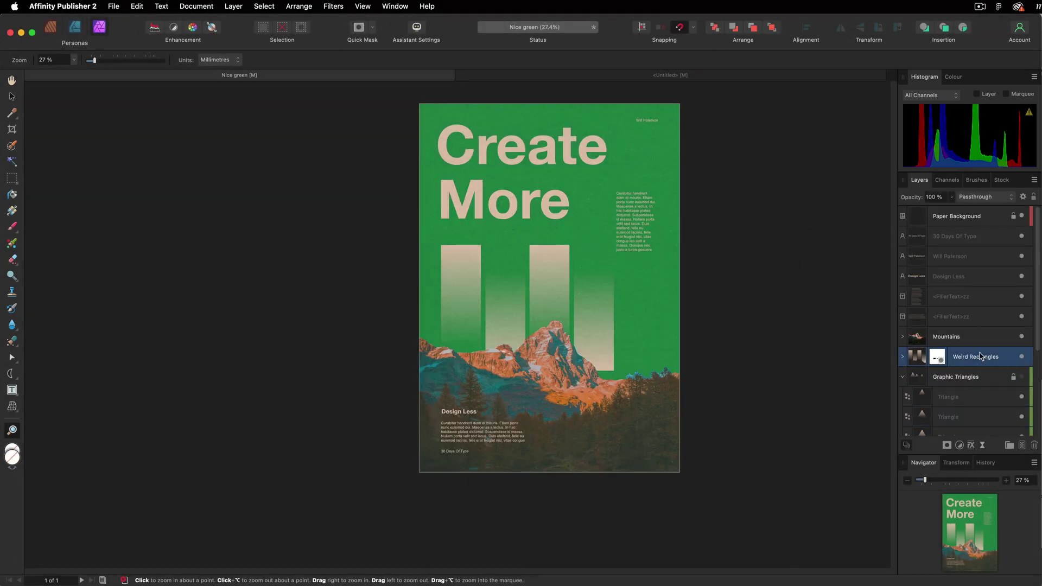
click(983, 275)
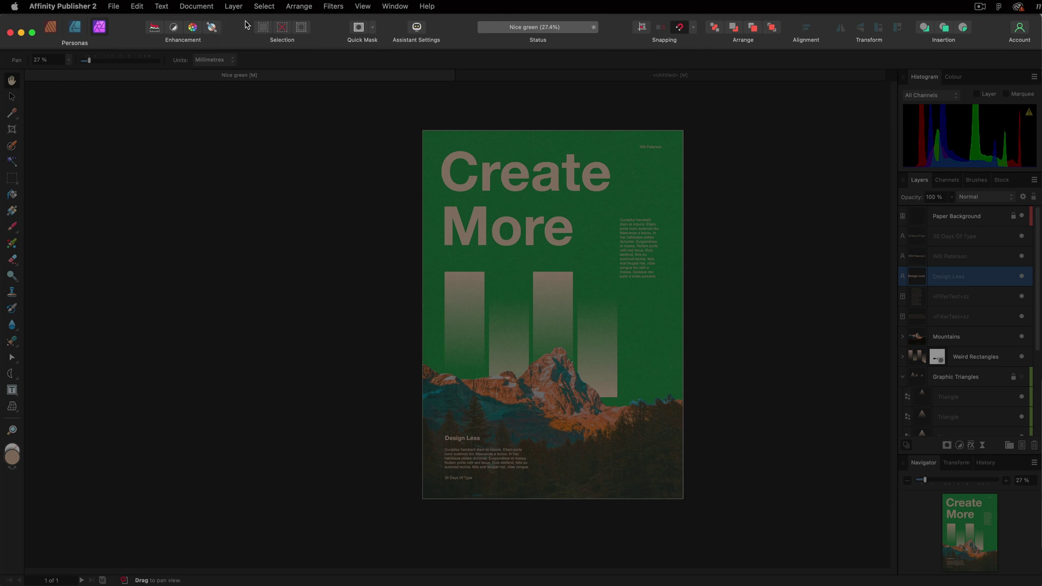
Step: Try the pixel selection commands and toggle the Quick Mask on and off over the poster
click(266, 31)
click(301, 31)
click(359, 29)
click(359, 28)
click(359, 28)
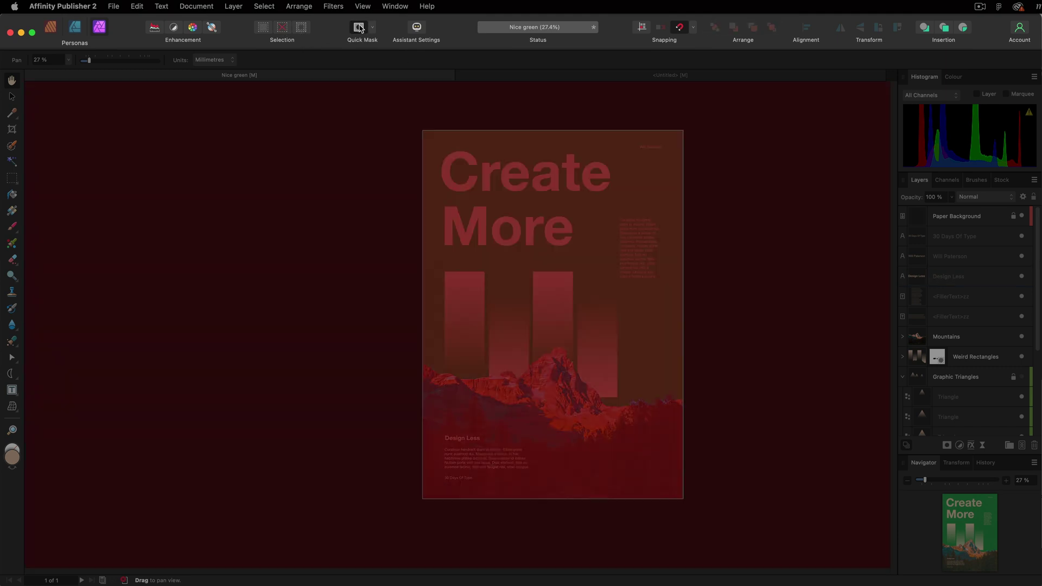
click(359, 28)
click(358, 28)
click(359, 28)
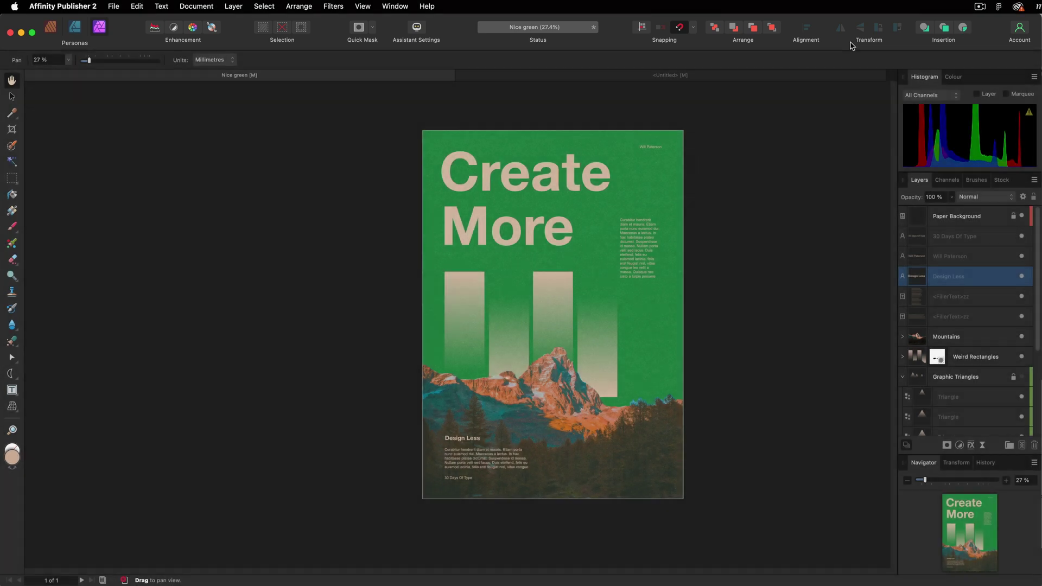
Step: Try a marquee with the Crop tool across the poster's gradient rectangles and lower text
click(12, 127)
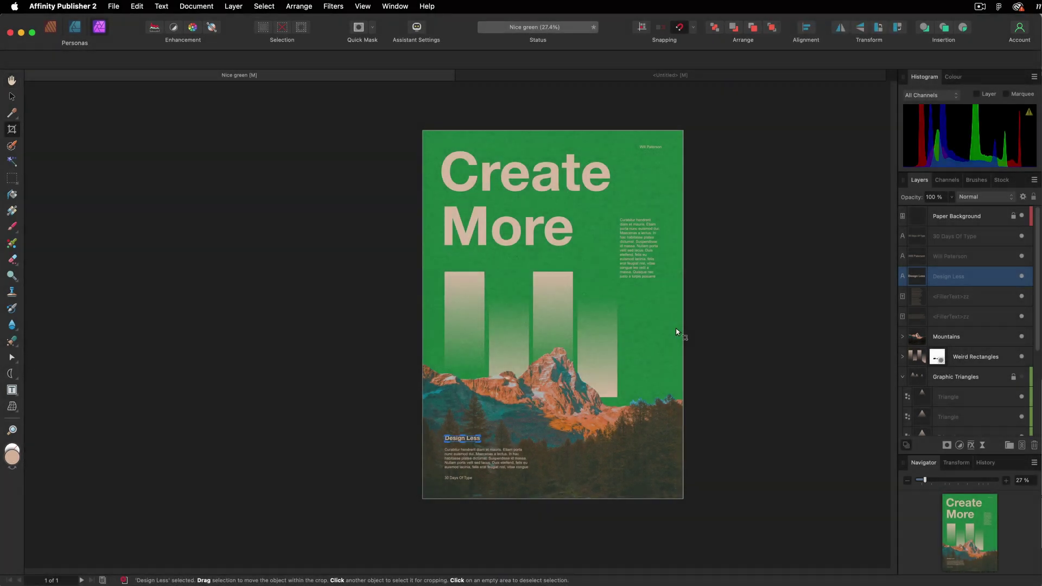
drag(658, 371, 442, 479)
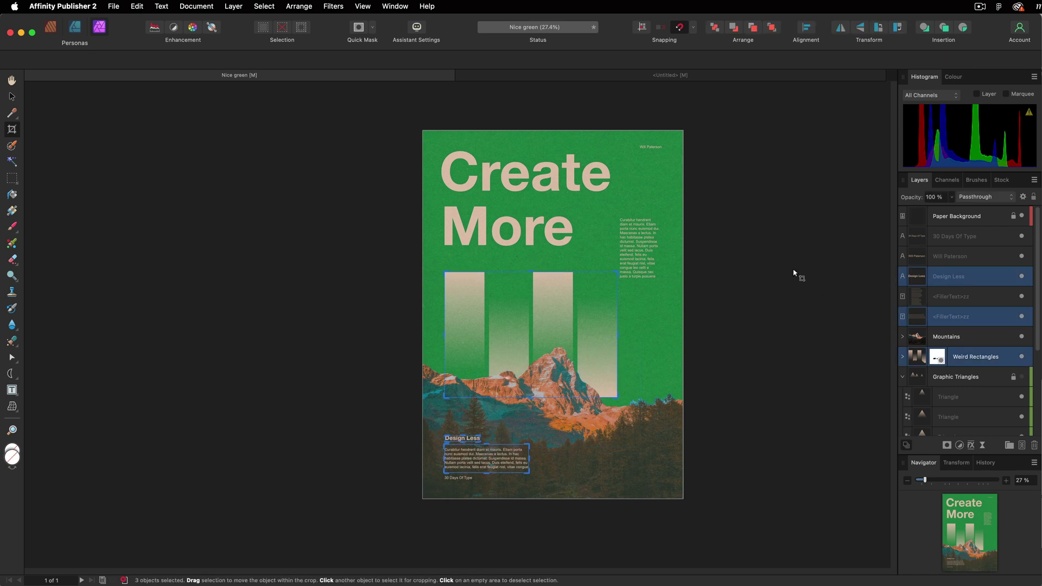
Step: Make a Selection Brush selection along the mountain's outline in Mountain Daytime Photo.jpg
click(533, 391)
drag(532, 391, 540, 340)
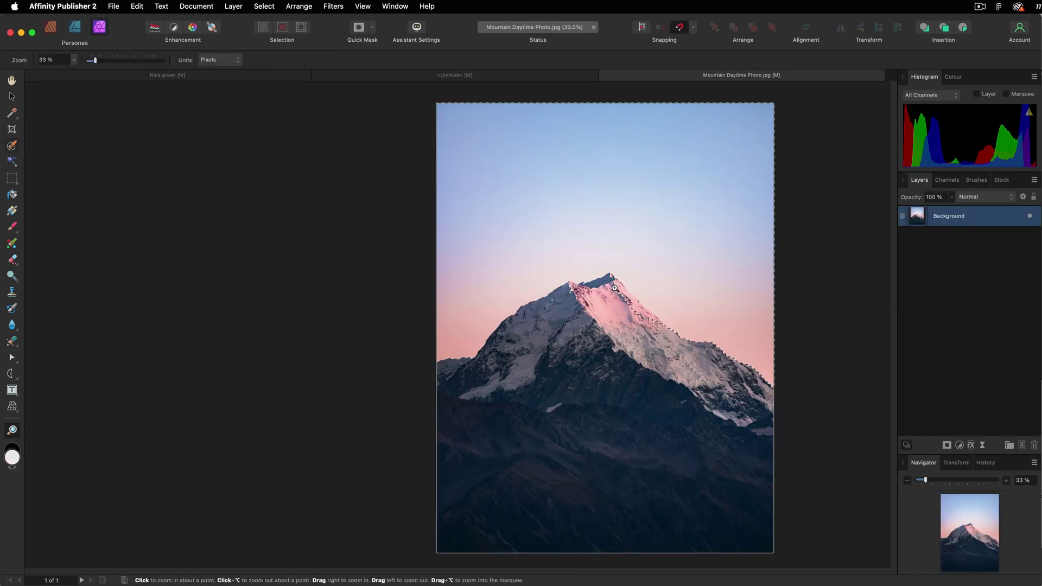
drag(615, 288, 668, 293)
drag(531, 274, 500, 274)
key(v)
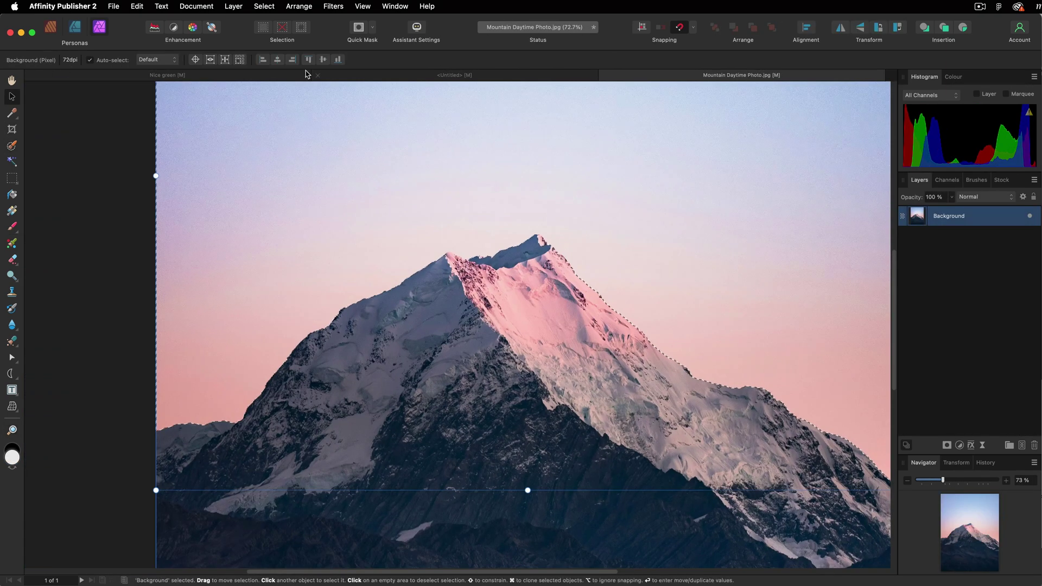
click(12, 146)
Step: Refine the mountain selection with 0.5 px smoothing, a matte stroke at the left peak and a slight feather
click(310, 60)
drag(771, 335, 770, 203)
drag(712, 282, 727, 281)
drag(451, 259, 460, 272)
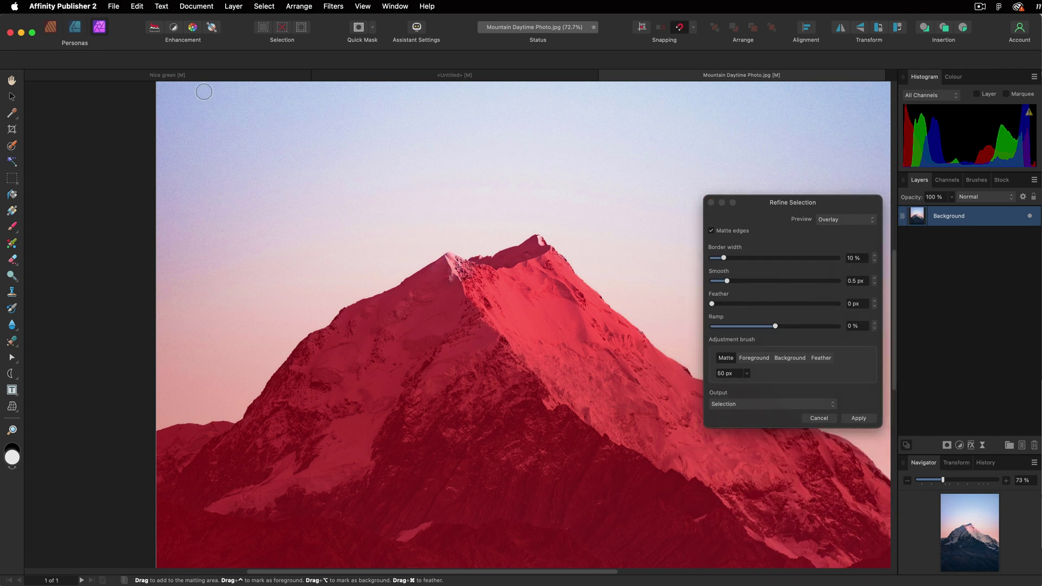
drag(712, 304, 718, 303)
click(859, 418)
Step: Mask the Background layer with the selection to remove the sky, and clear the selection
click(947, 445)
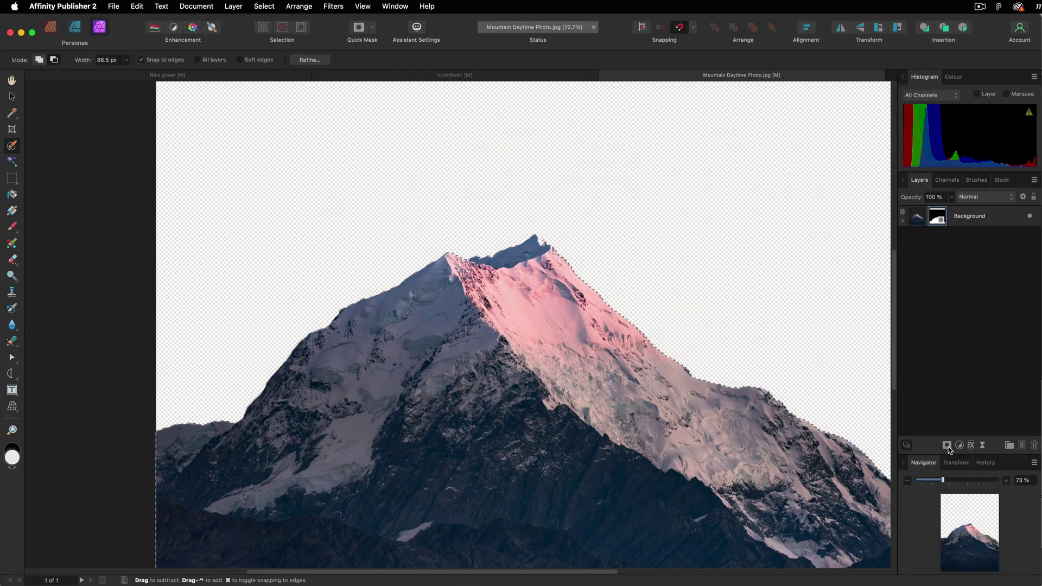
key(super+d)
drag(602, 326, 564, 331)
key(h)
click(963, 319)
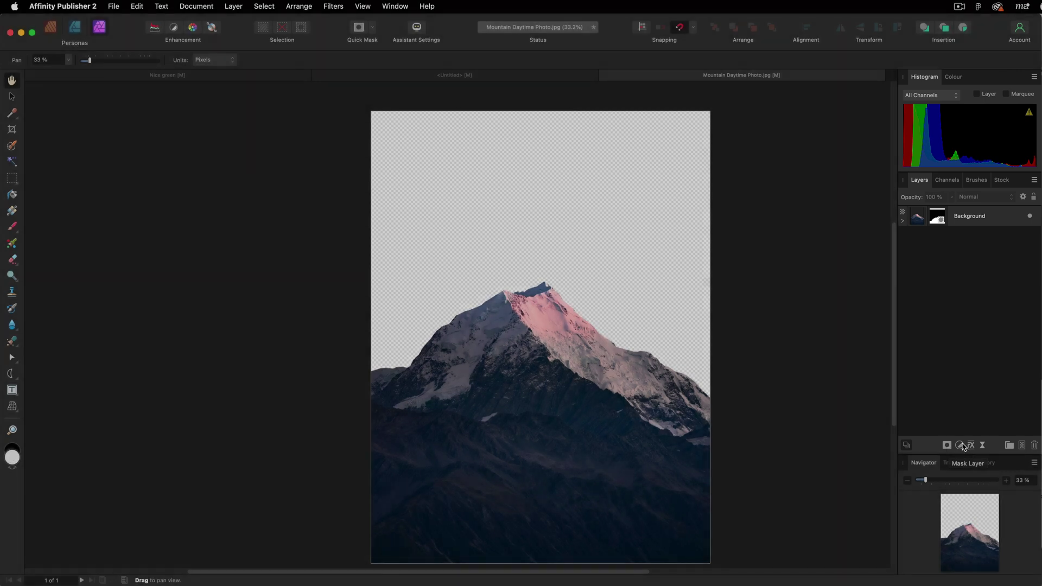
Step: Add a live Radial Blur above the masked mountain with a raised angle and Lighter Colour blending, and compare its visibility on and off
click(959, 445)
click(983, 445)
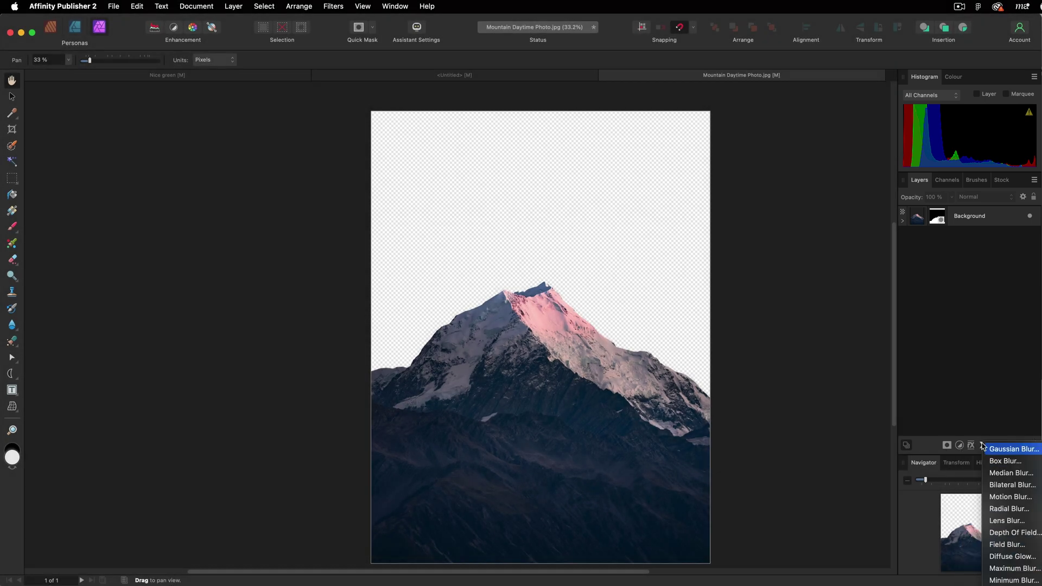
click(1010, 509)
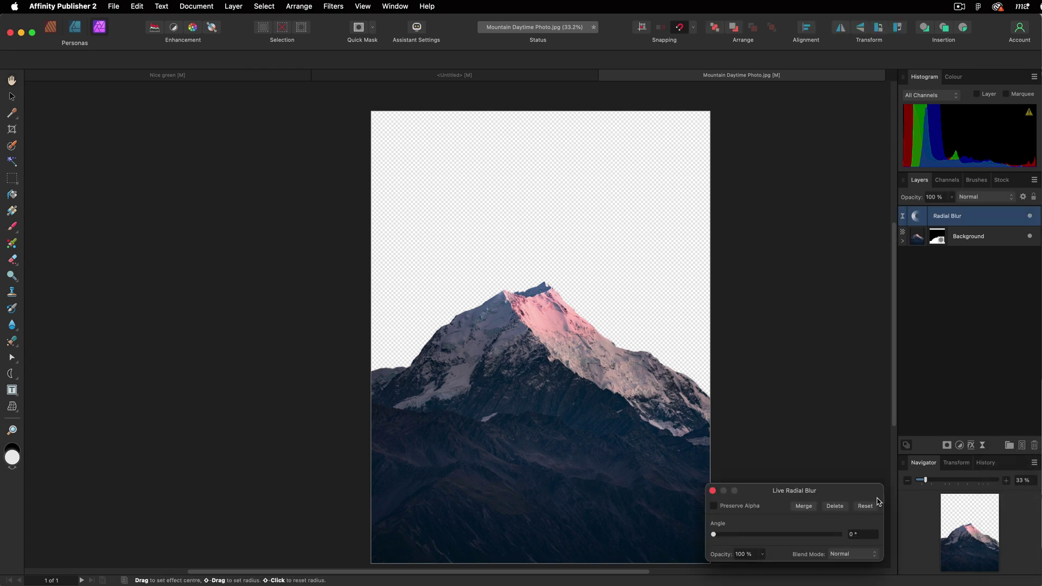
drag(835, 484, 806, 364)
drag(682, 404, 718, 404)
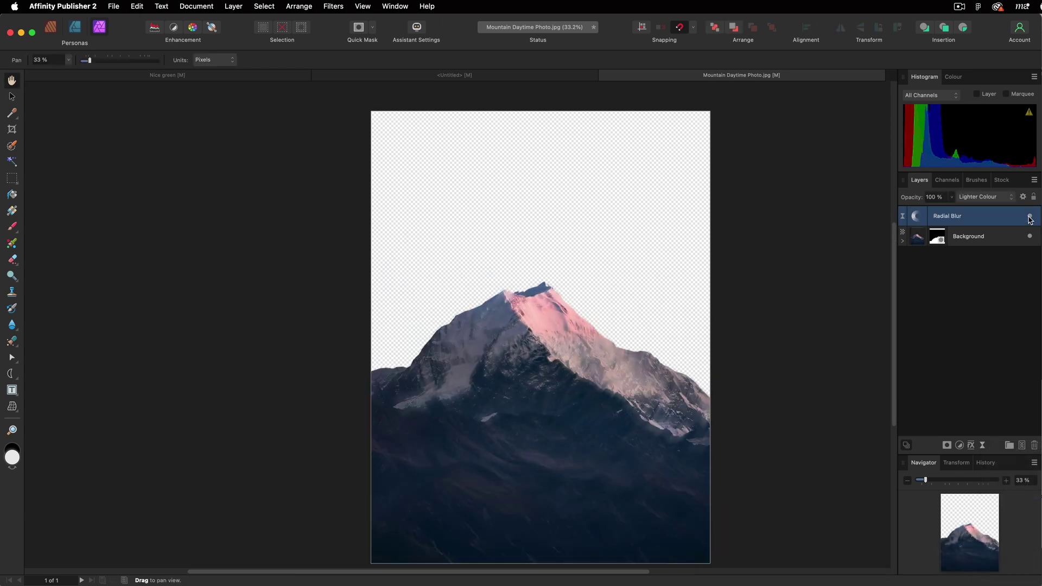
click(1029, 217)
click(1029, 217)
Step: Try a Threshold adjustment on the poster's Mountains group
click(967, 337)
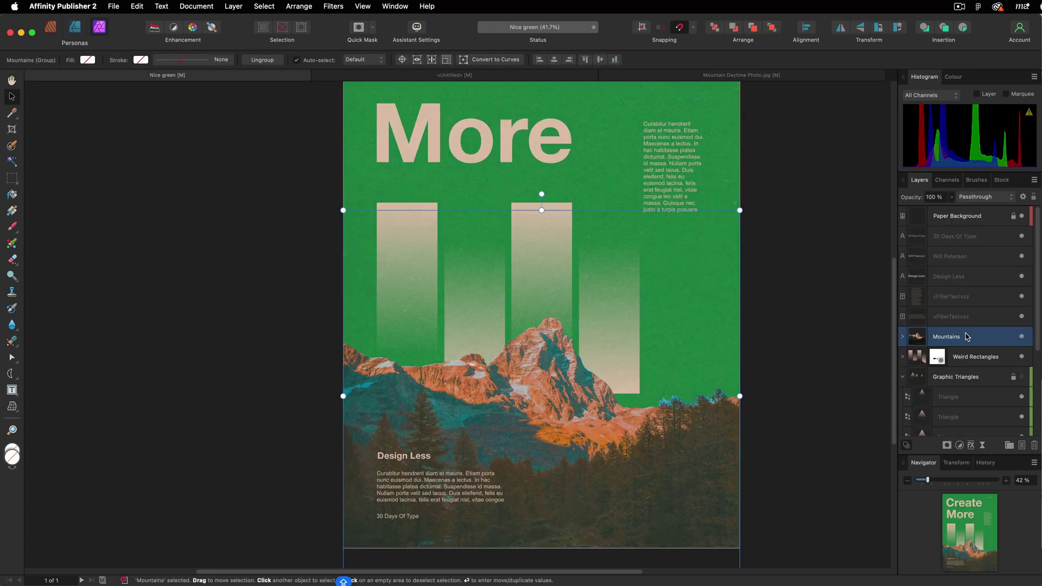
click(960, 446)
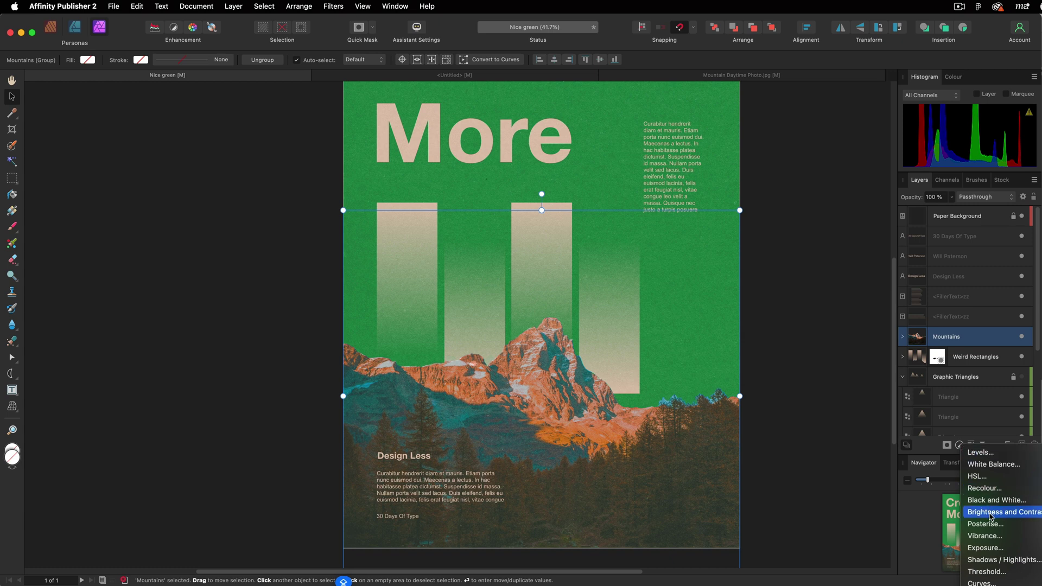
click(983, 571)
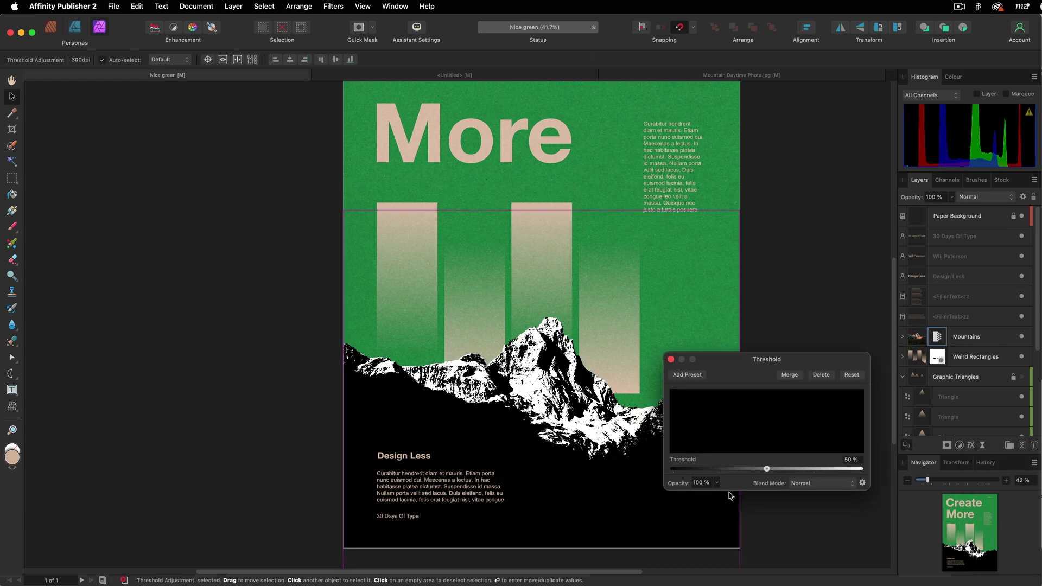
click(671, 359)
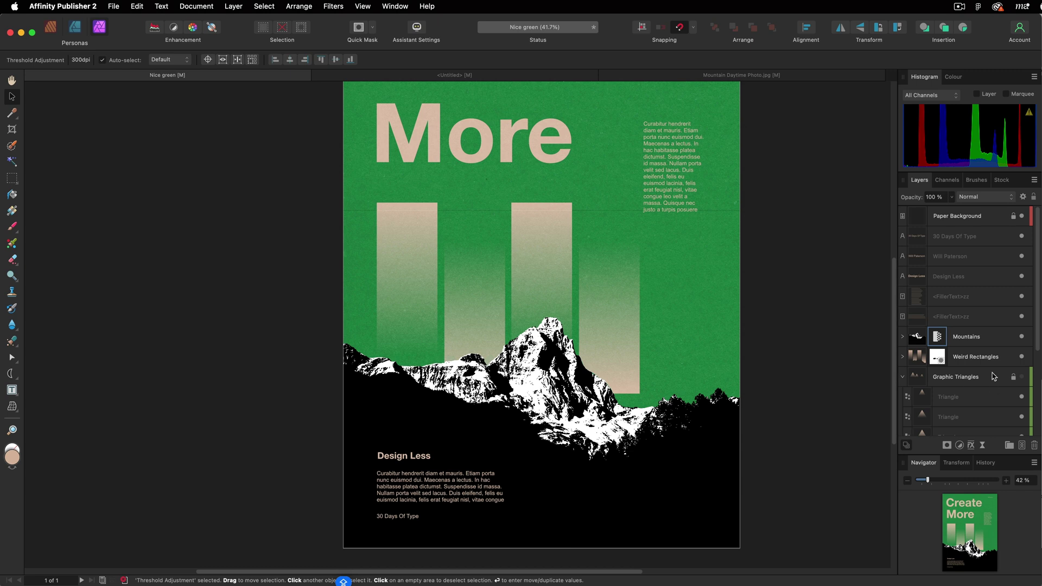
Step: Toggle the Mountains group's visibility and remove its Threshold adjustment
click(975, 339)
click(1021, 336)
click(1021, 336)
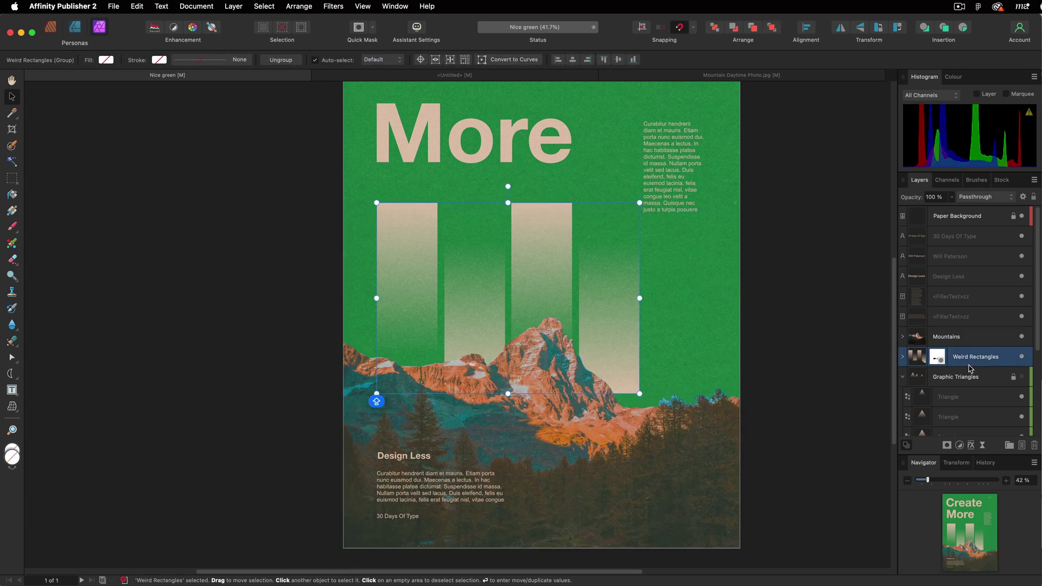
click(939, 336)
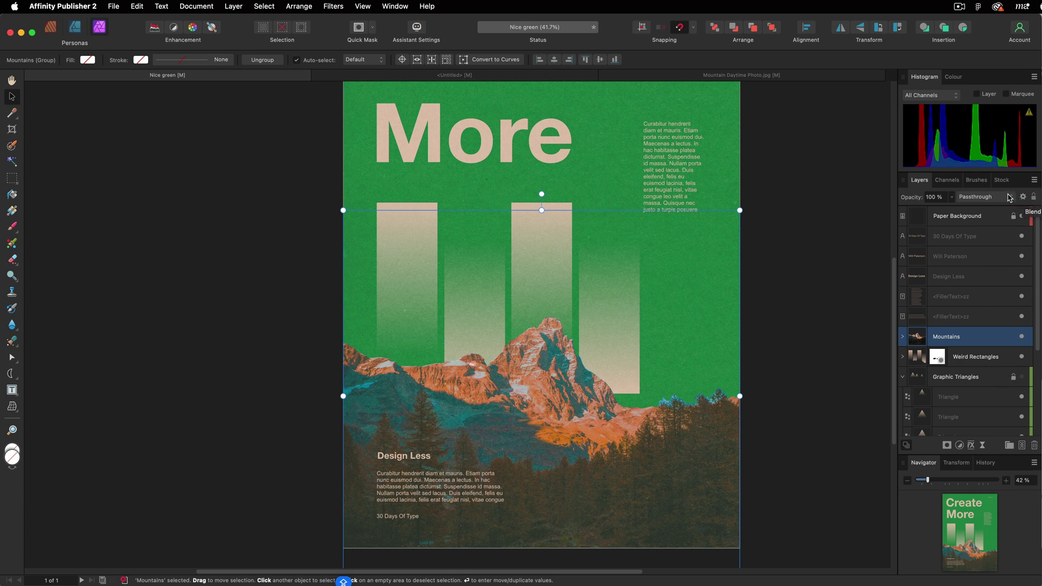
Step: Hide the locked Paper Background layer and scale a fresh Paper Background image to cover the whole poster
click(966, 217)
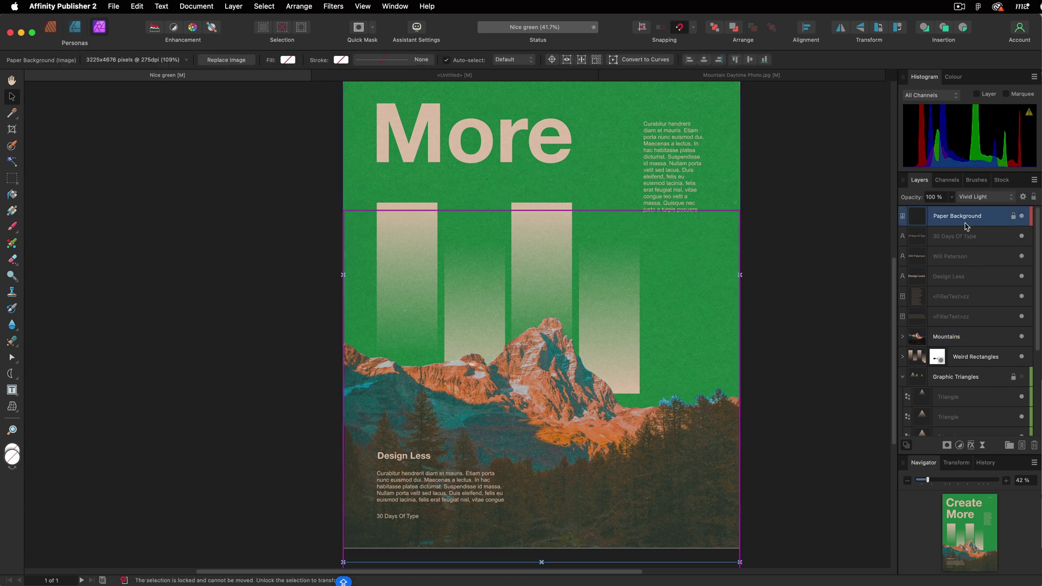
click(1022, 216)
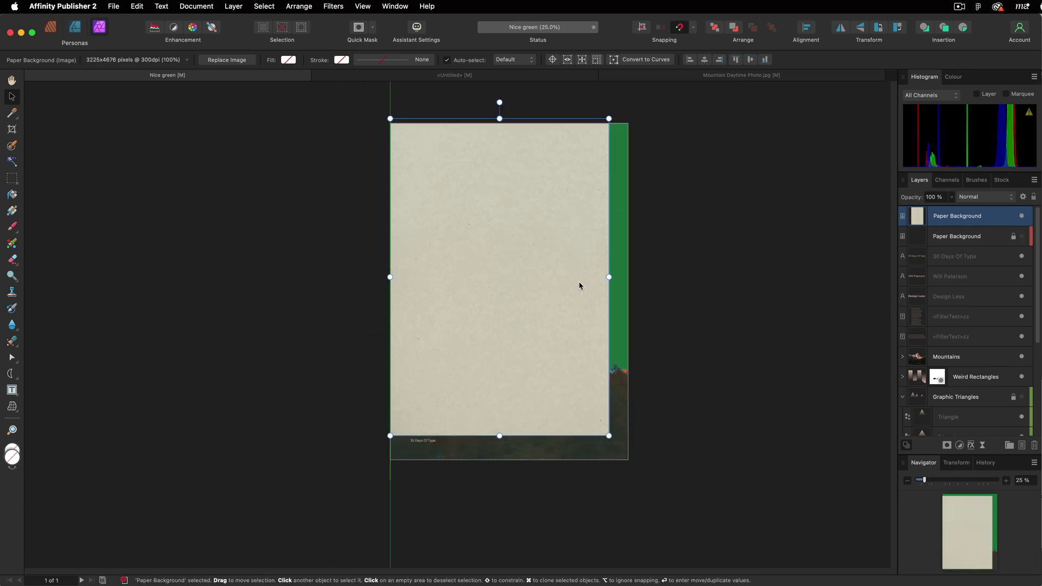
drag(578, 283, 578, 285)
drag(577, 290, 578, 295)
drag(612, 441, 629, 468)
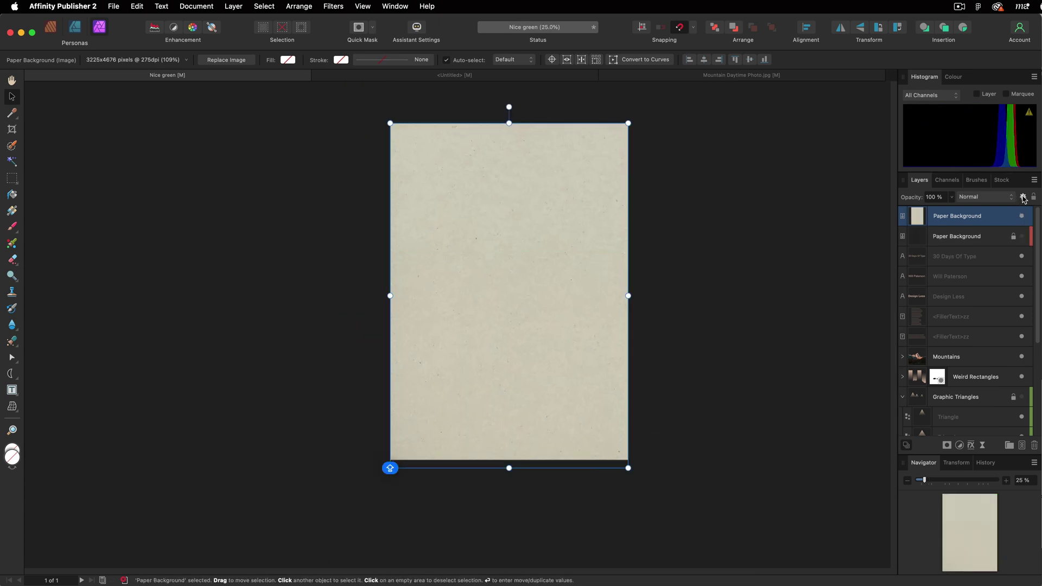
Step: Pull down the new paper layer's source blend range, with nodes at 77 % in, 1 % out and 93 % in, 31 % out
click(1023, 197)
drag(714, 250, 712, 384)
drag(772, 303, 781, 382)
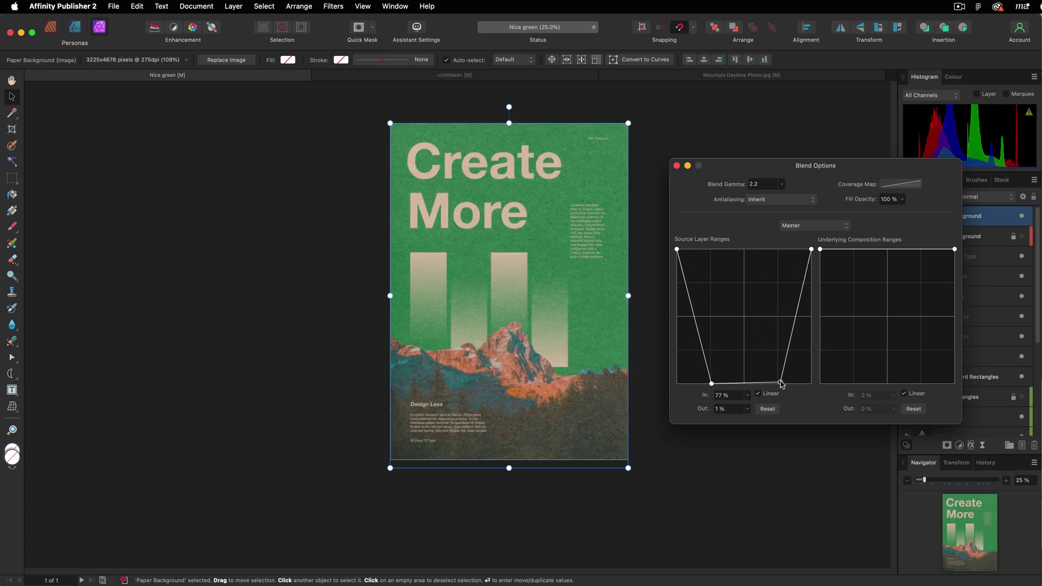
drag(795, 324, 803, 345)
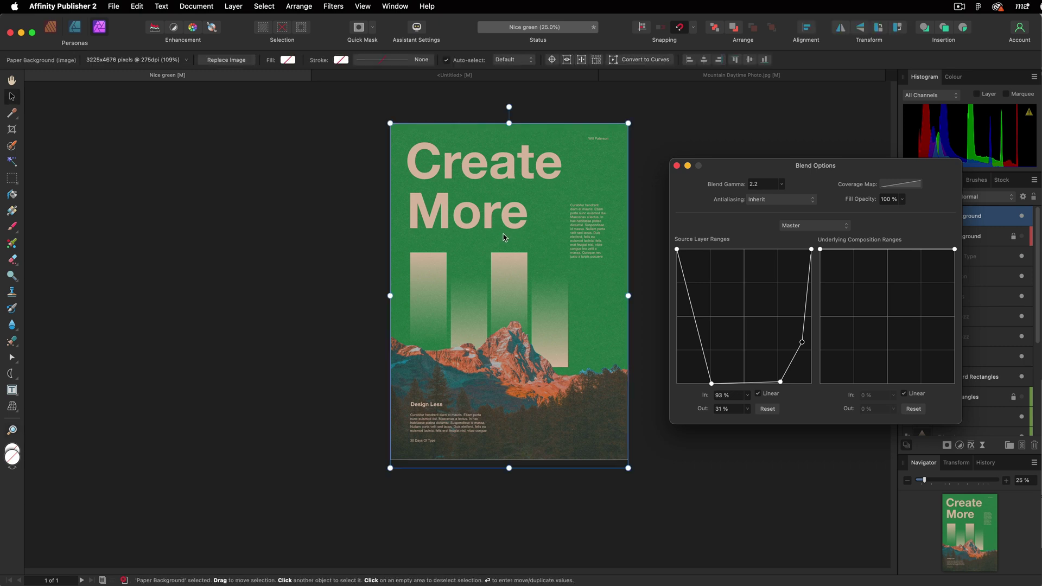
Step: Move the upper source range node to 90 % in, 45 % out, and lock the new paper layer
key(z)
drag(500, 243, 757, 252)
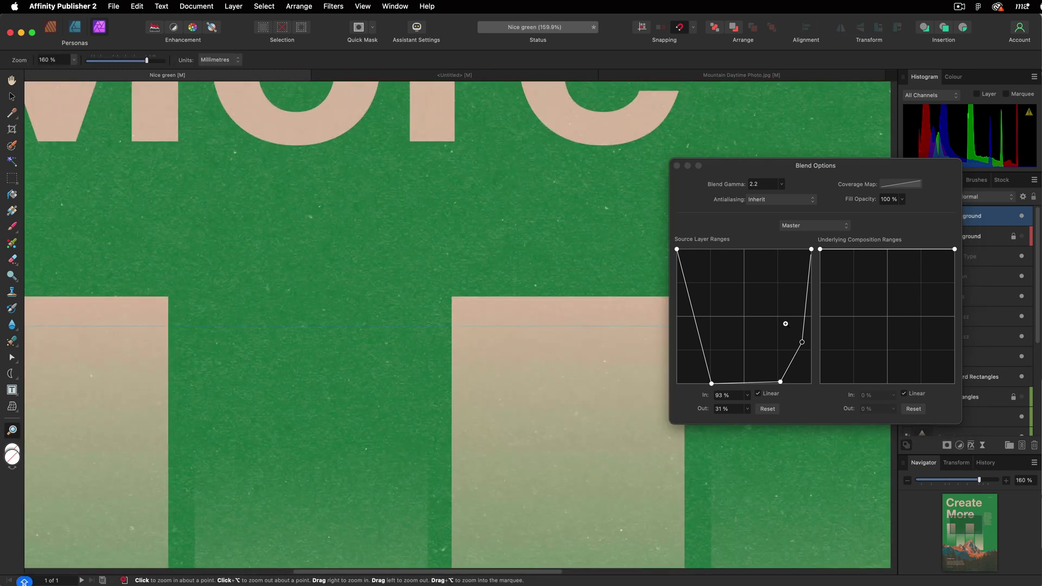
key(v)
drag(803, 343, 795, 322)
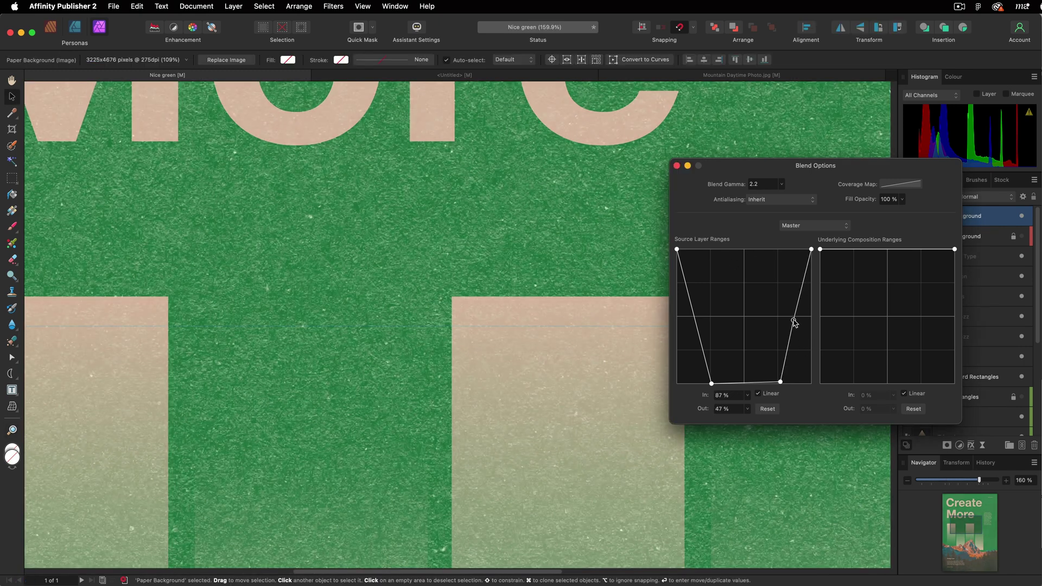
click(677, 166)
click(1013, 219)
key(z)
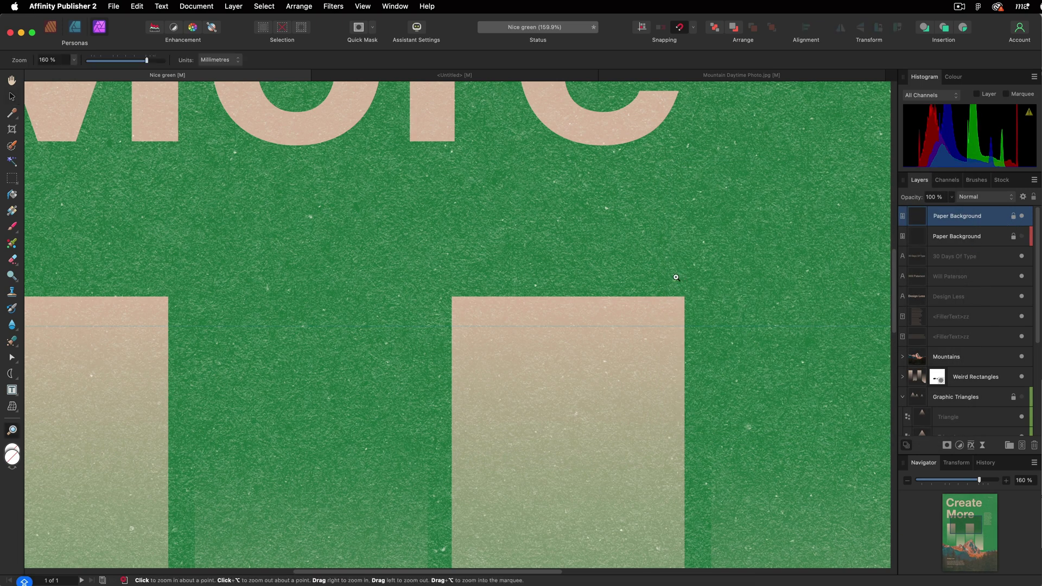
drag(677, 278, 512, 293)
drag(698, 335, 593, 337)
drag(836, 296, 723, 235)
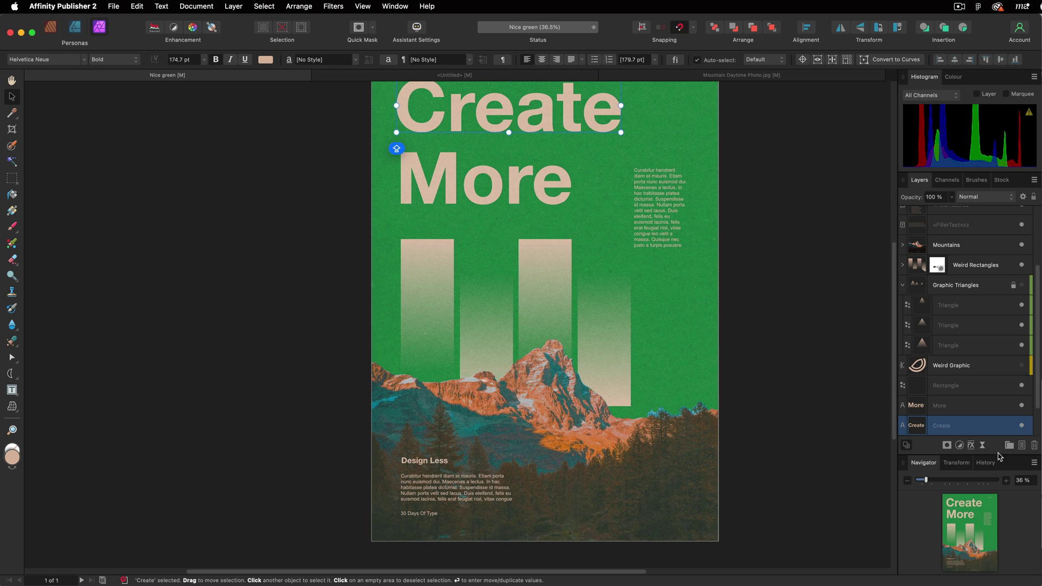
Step: Apply a Gradient Overlay layer effect to the Create title text
click(971, 445)
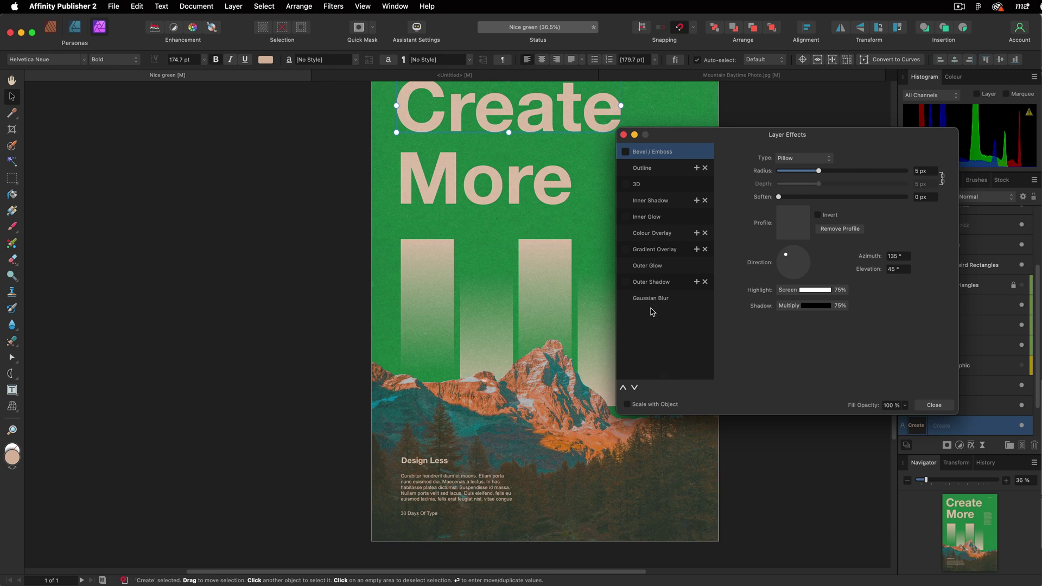
click(627, 251)
click(654, 252)
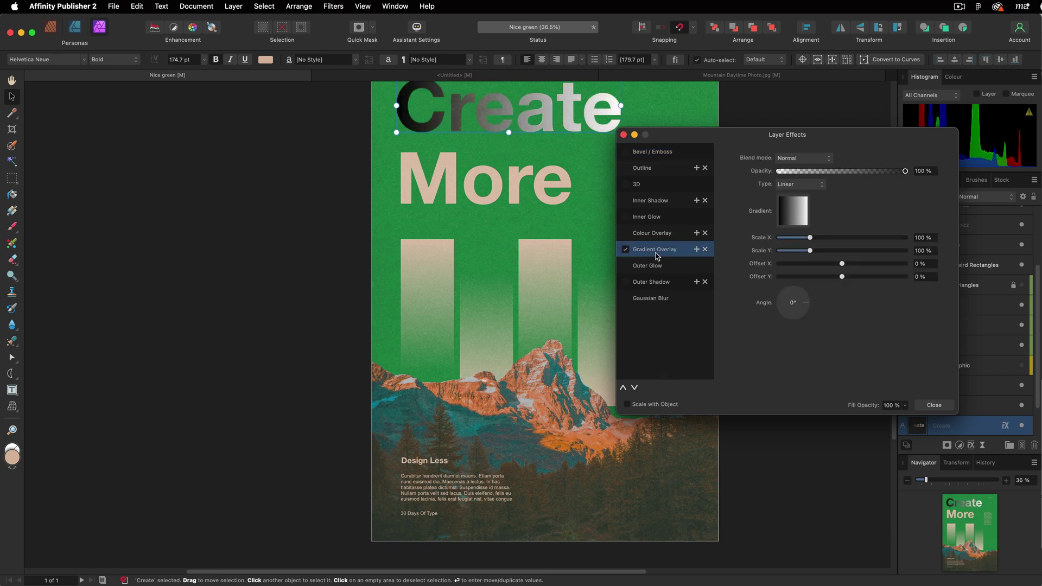
Step: Stack duplicate Gradient Overlay effects on the Create text and remove surplus copies from the effects list
click(698, 250)
click(697, 250)
click(698, 251)
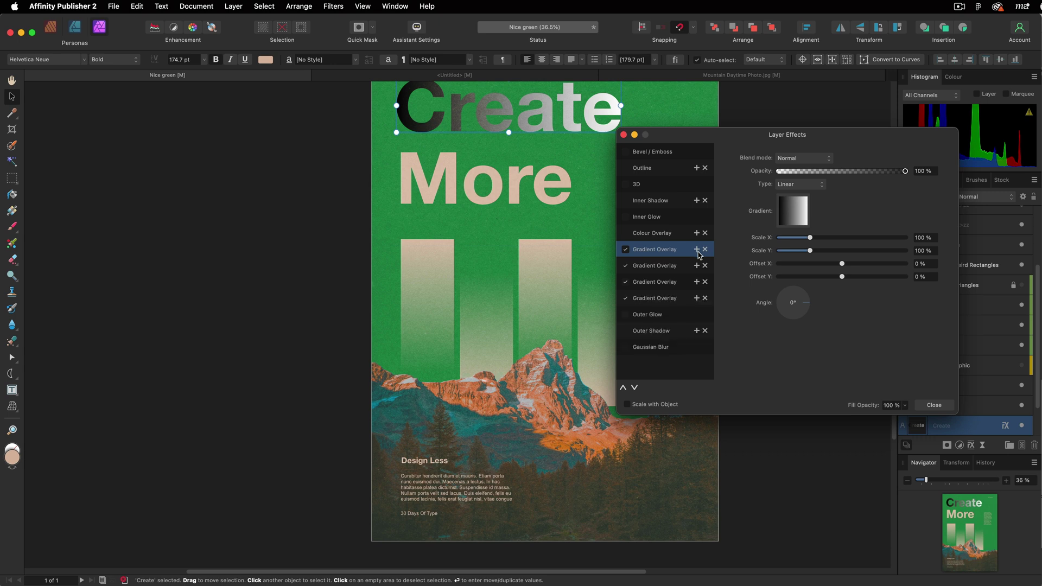
click(705, 265)
click(706, 265)
click(705, 265)
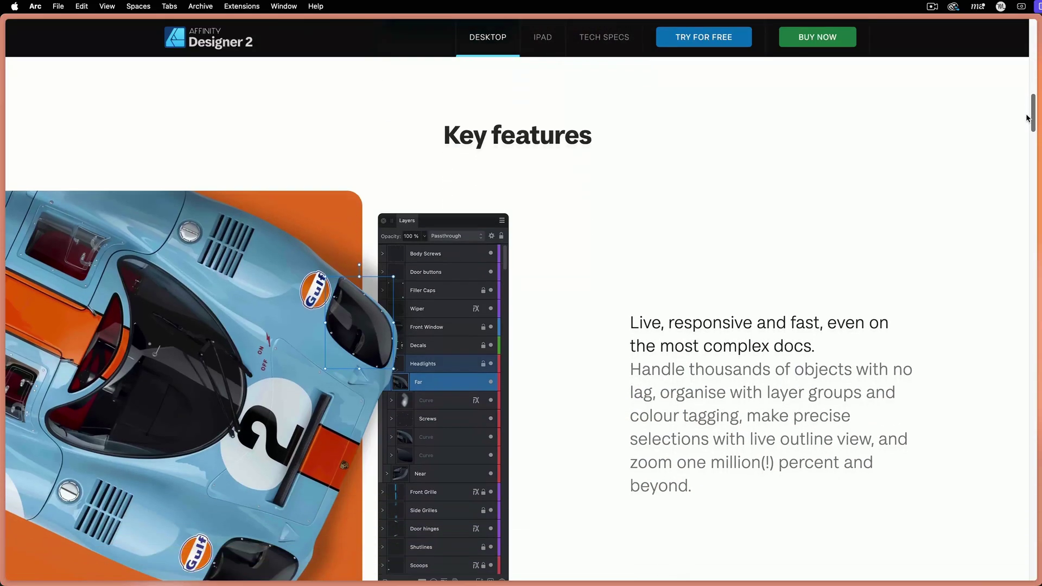
Step: Look through the Affinity Designer 2, Publisher 2 and Photo 2 product pages in the Arc browser
scroll(1026, 118, down, 8)
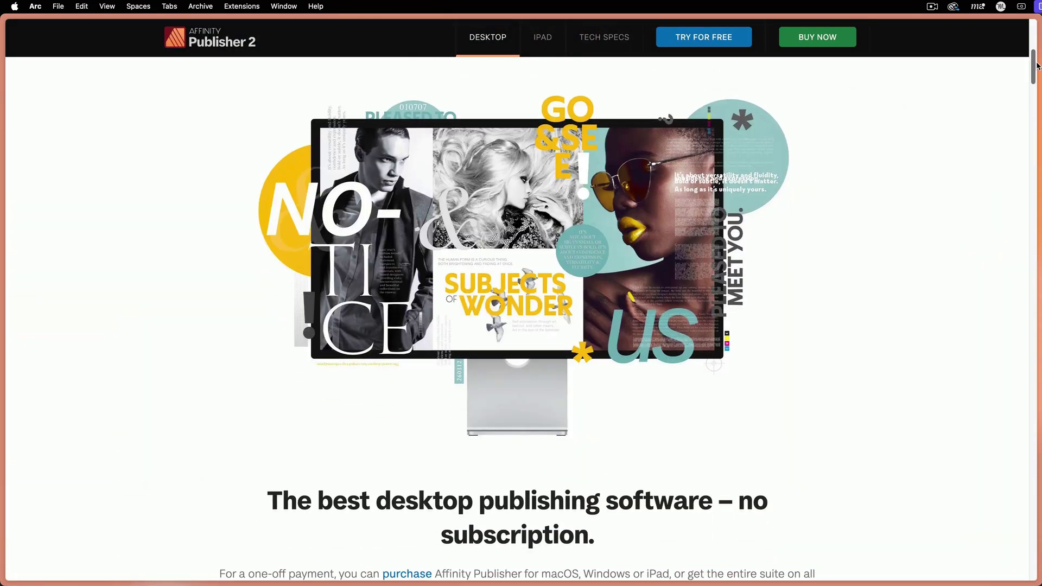
scroll(1037, 75, down, 3)
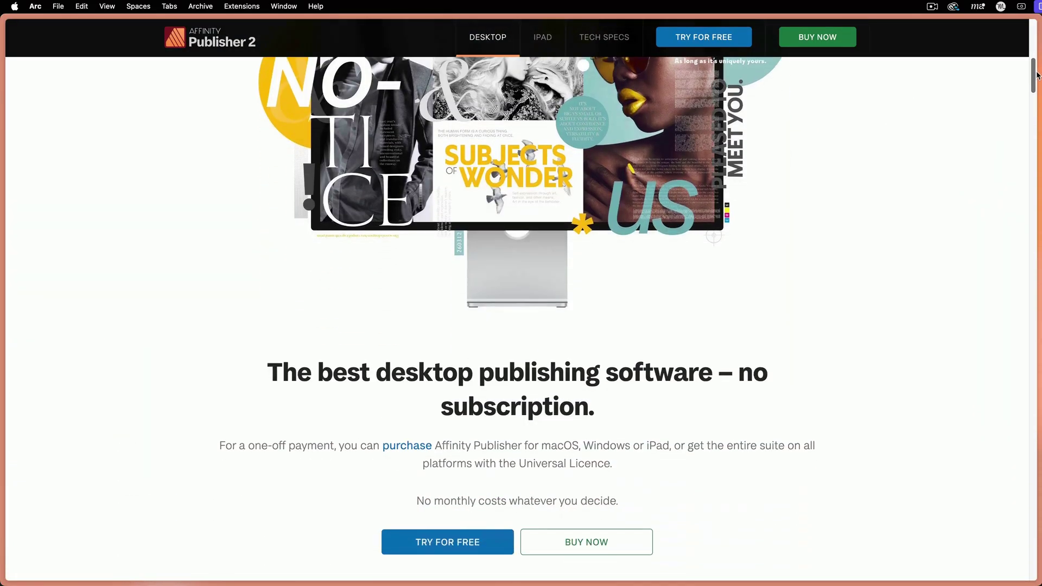
drag(1037, 75, 1037, 115)
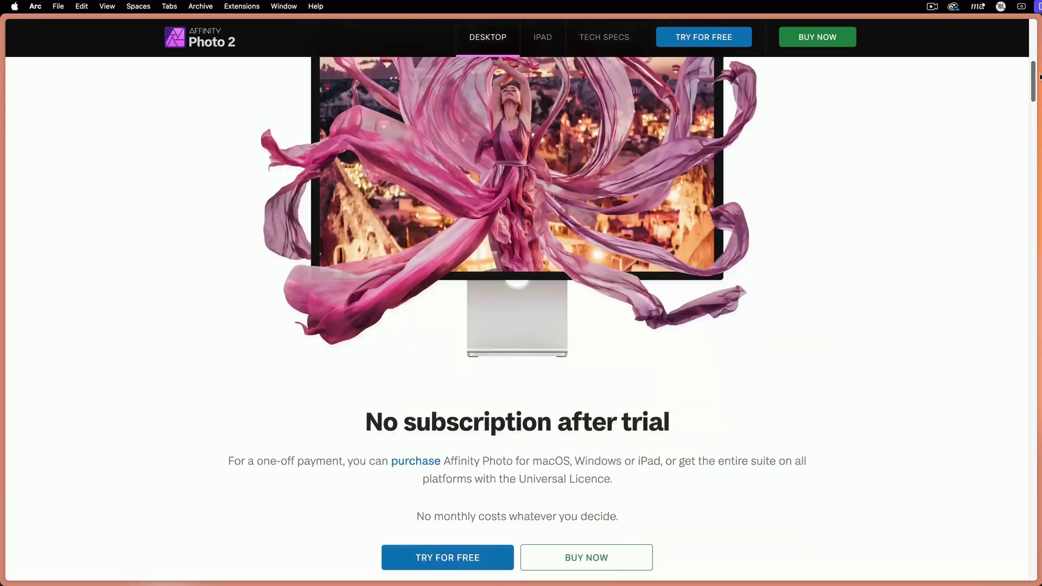
scroll(518, 320, down, 10)
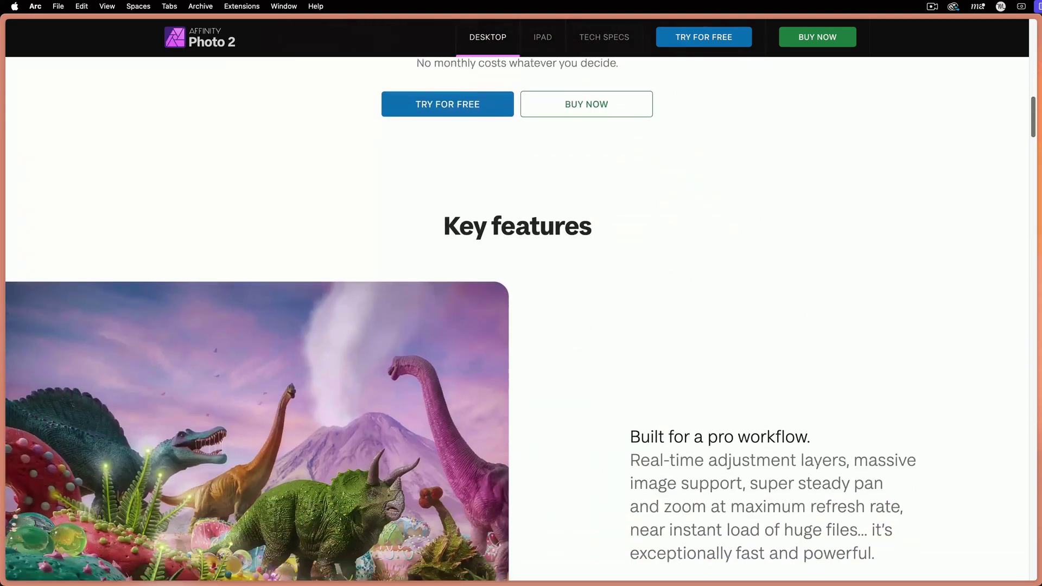